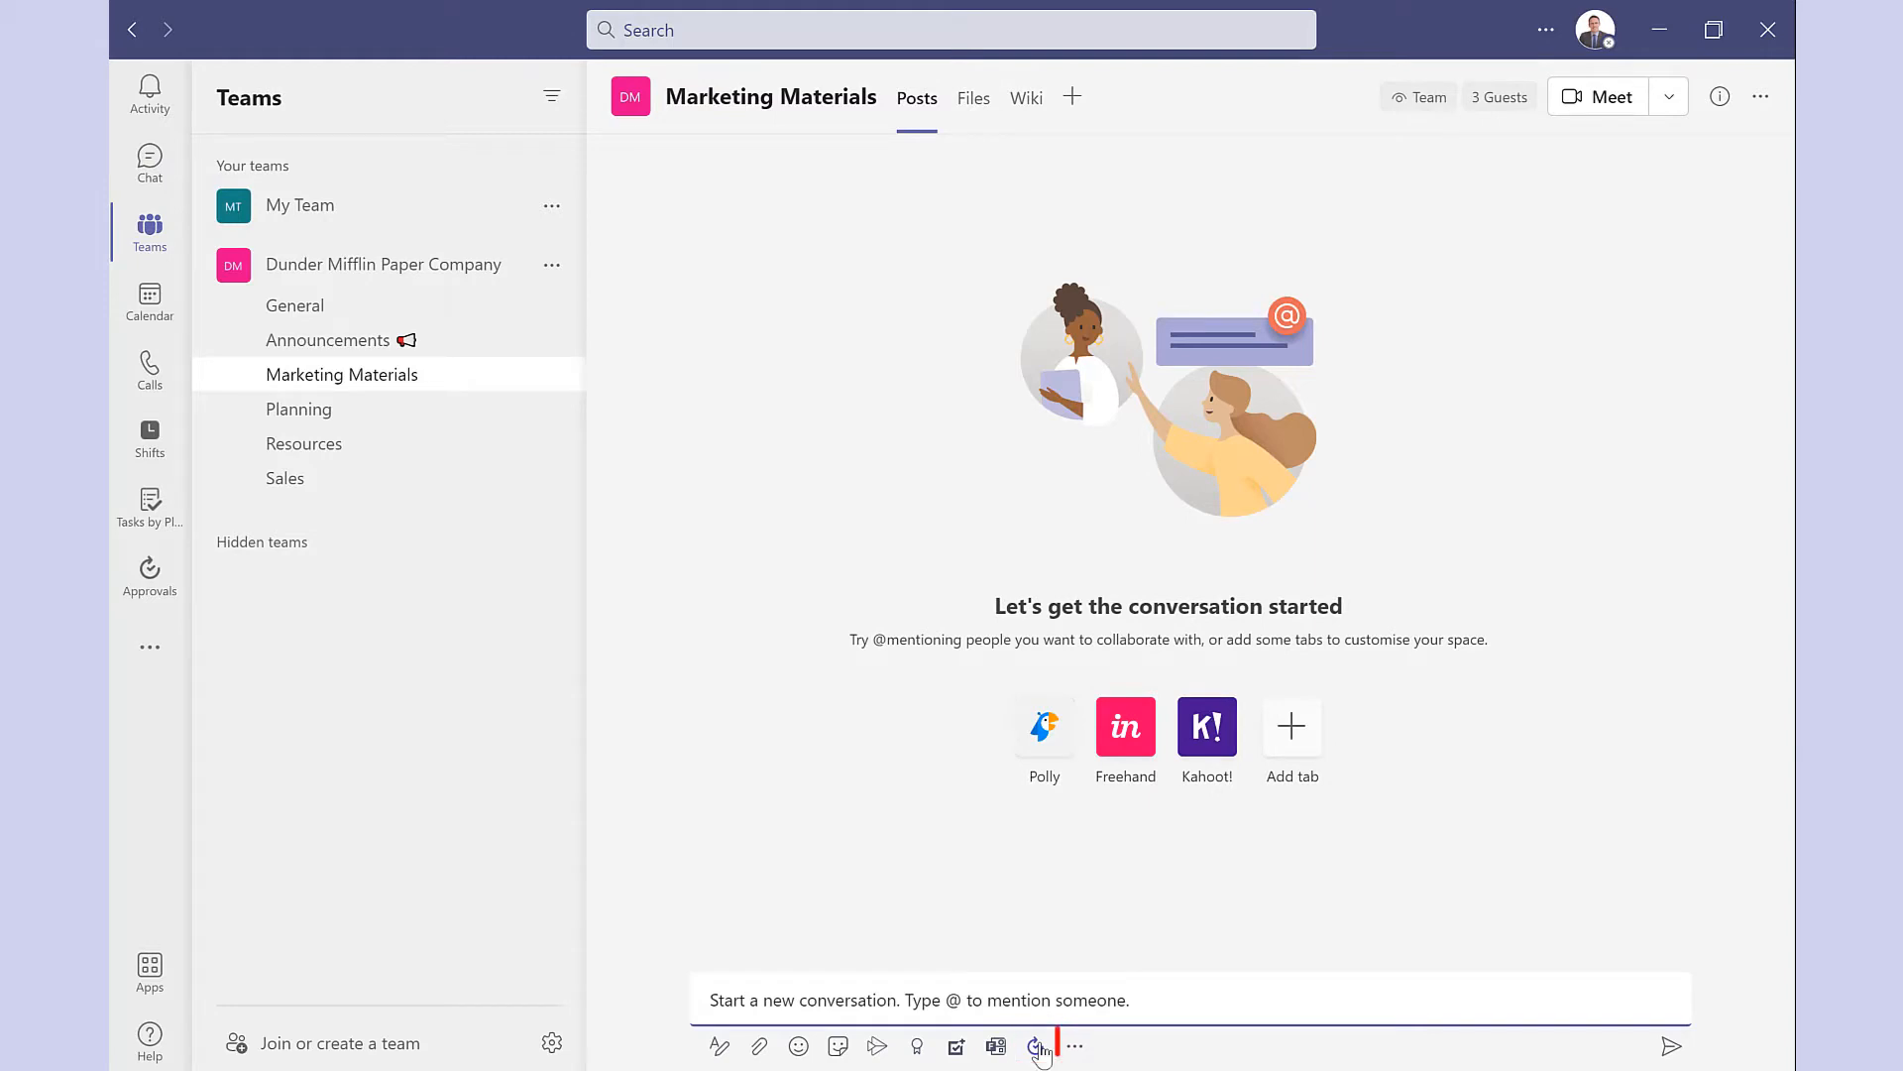
{"action": "left_click", "coordinate": [1078, 1047]}
{"action": "type", "text": "app"}
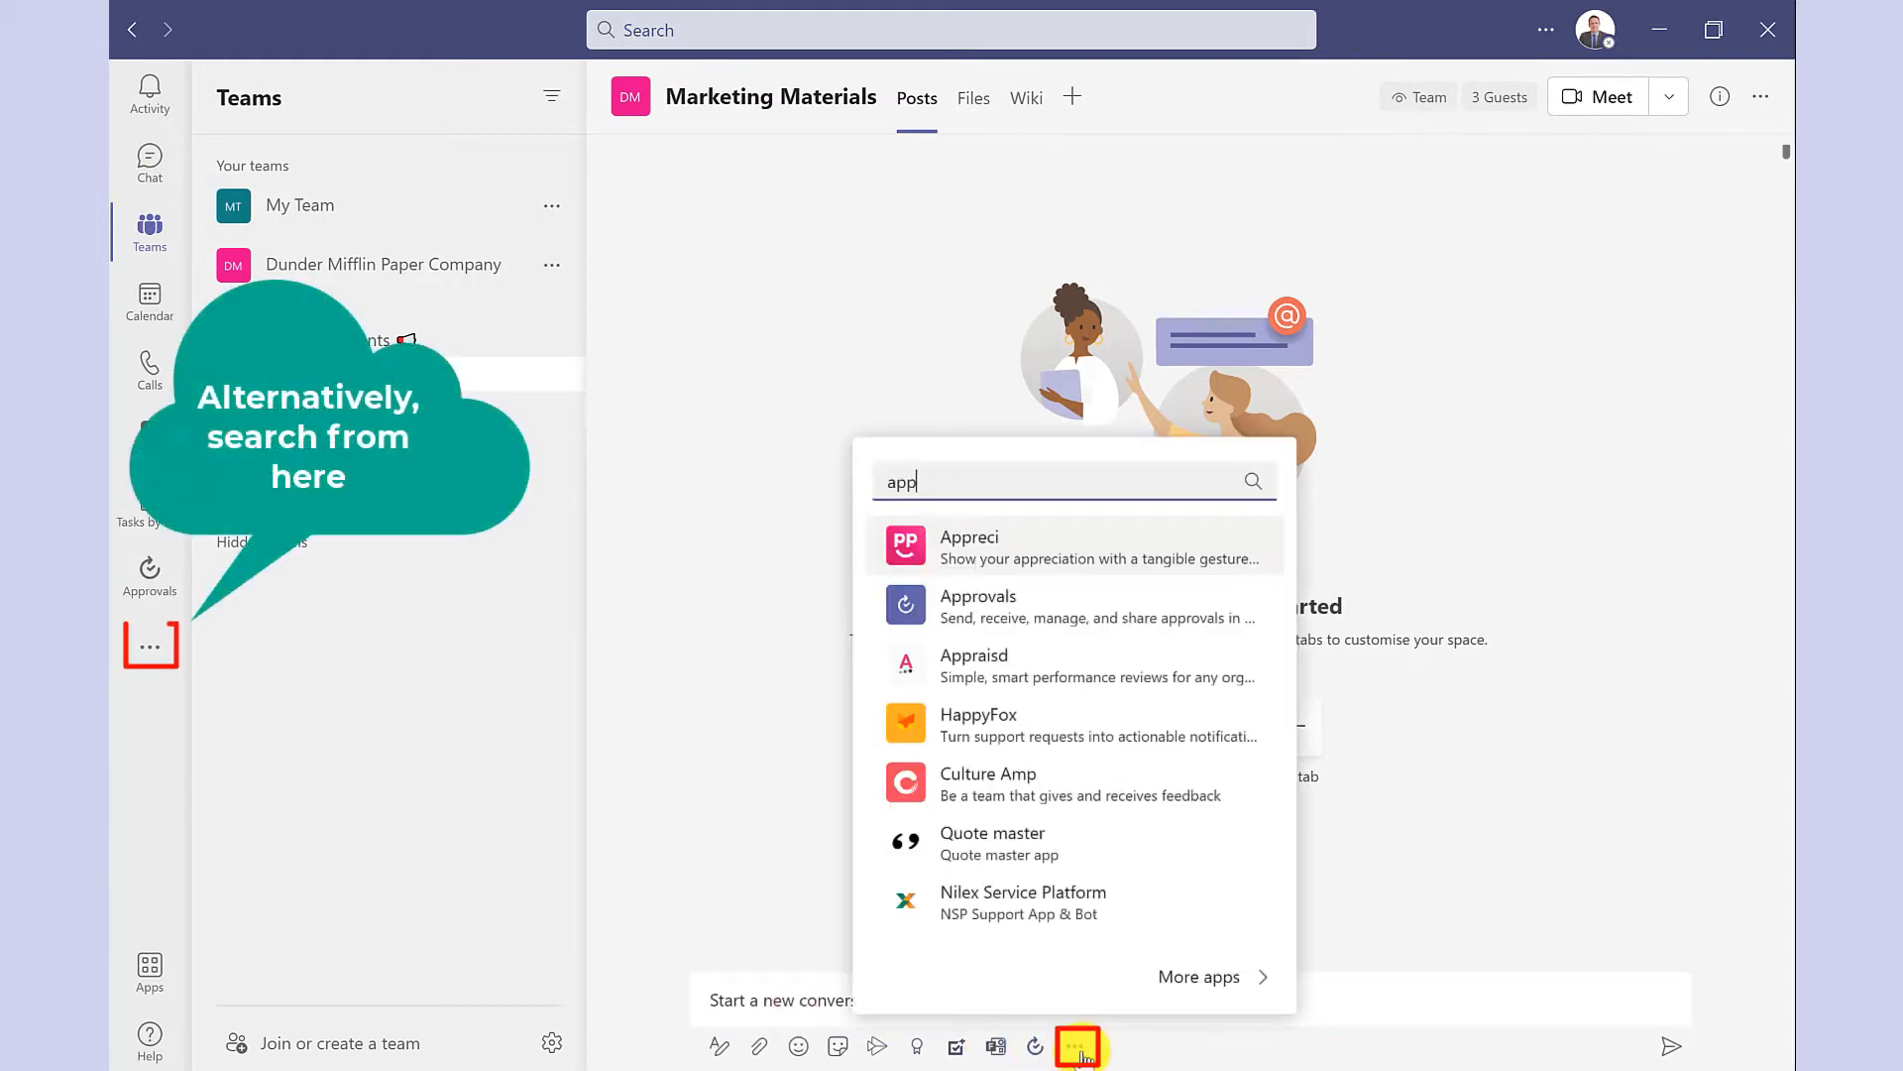
{"action": "type", "text": "roval"}
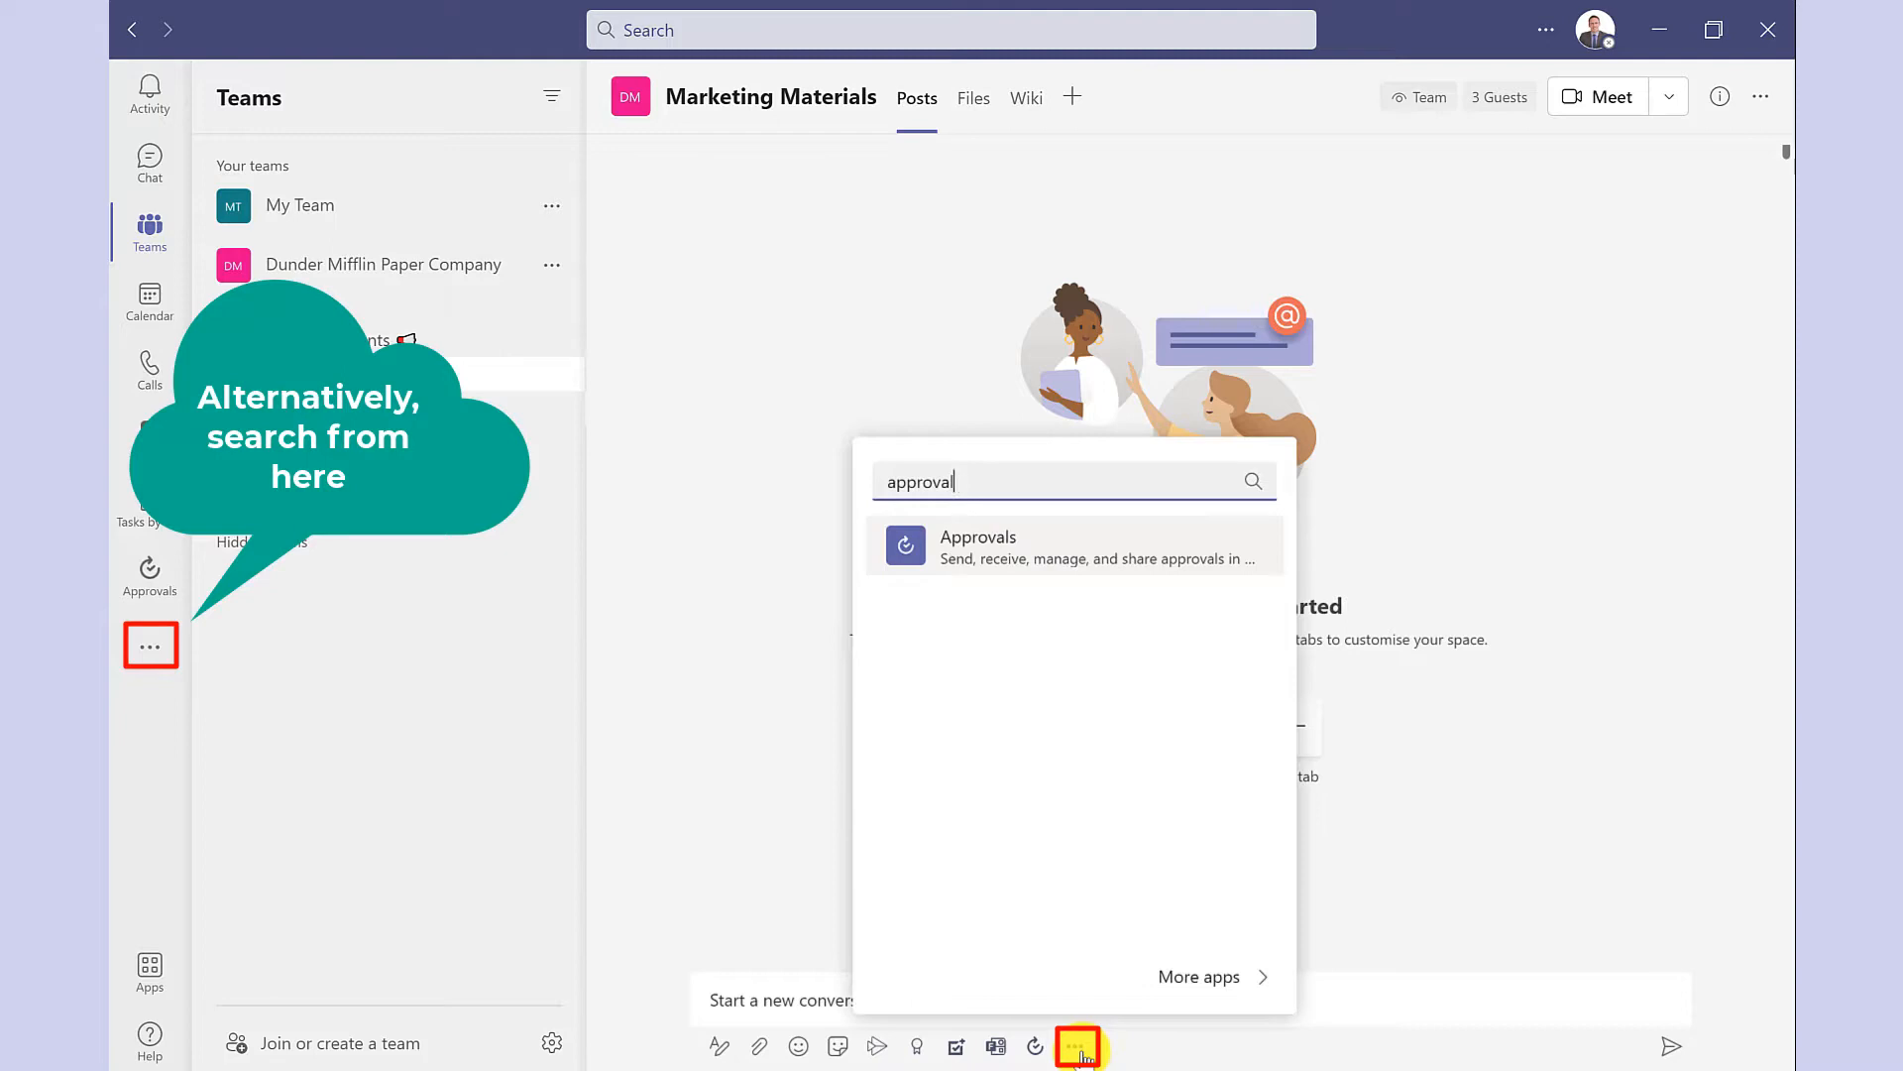
{"action": "left_click", "coordinate": [1078, 1047]}
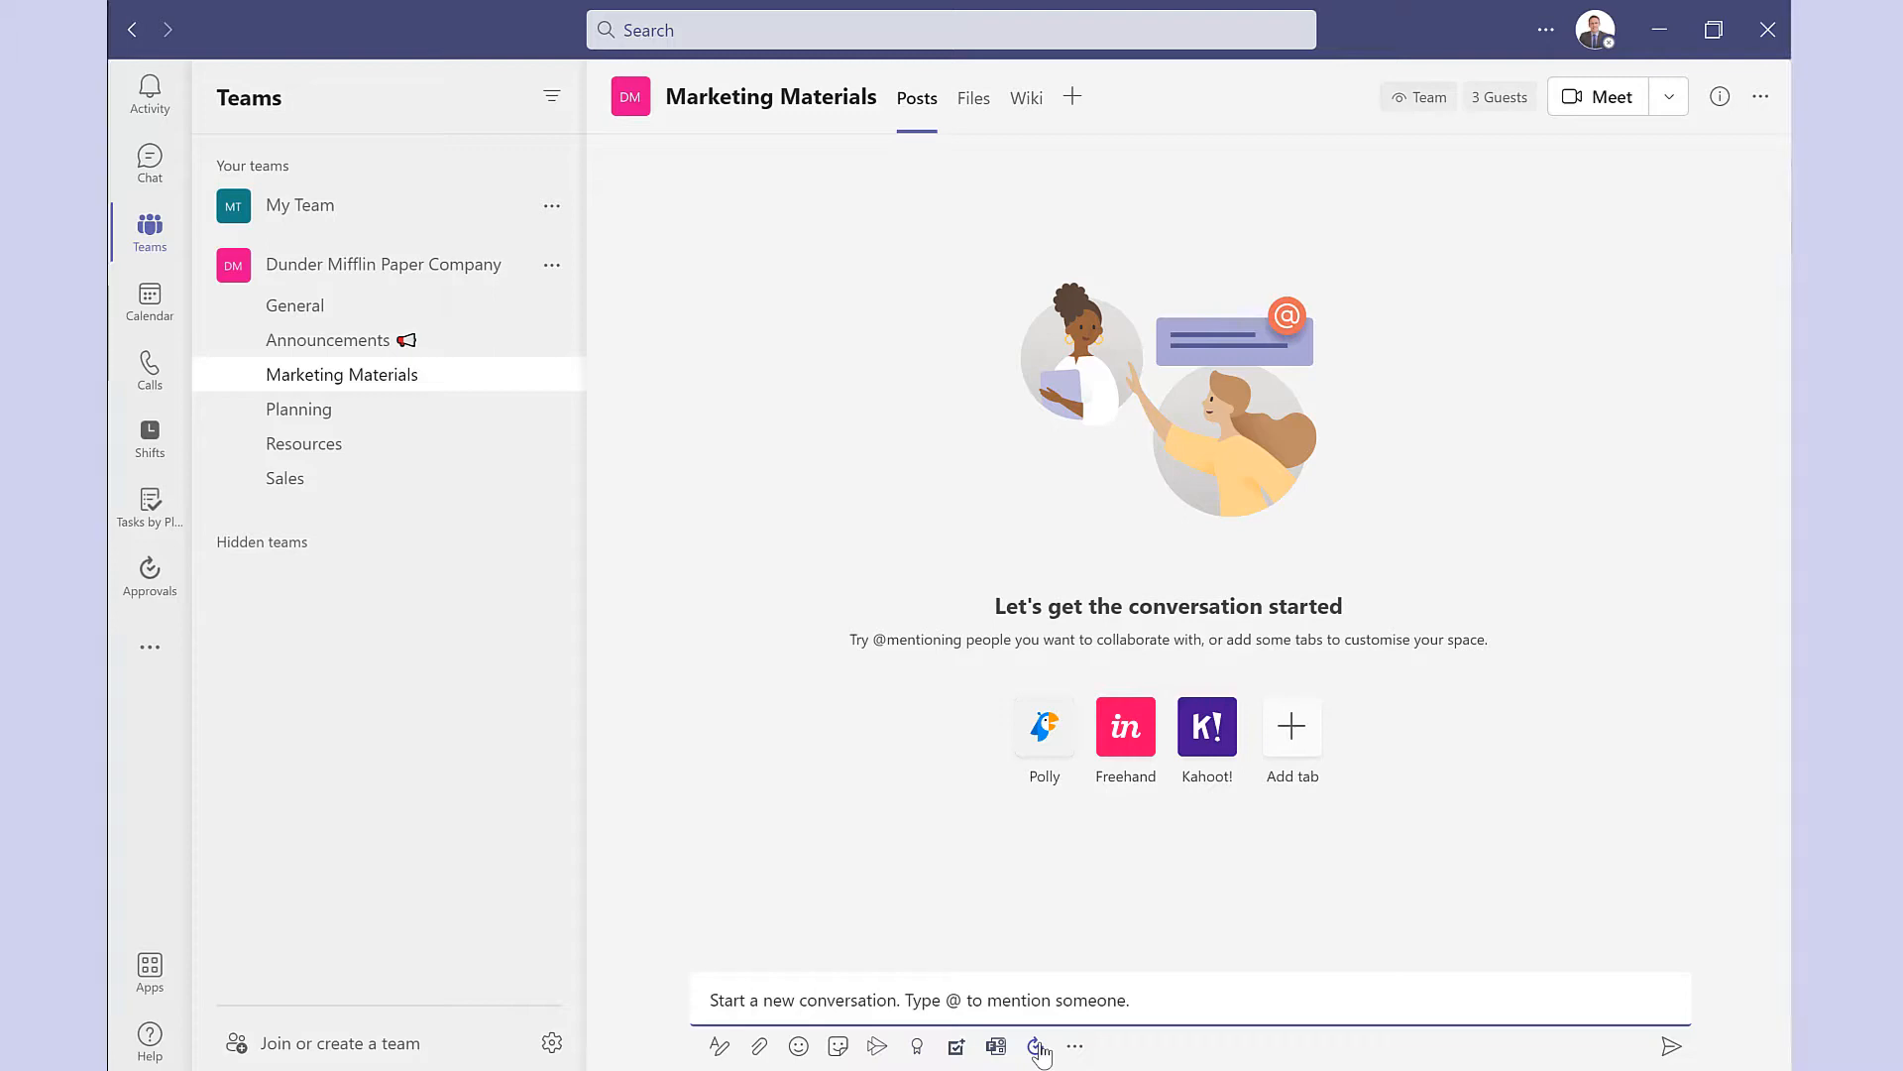
Start a new approval request in the Marketing Materials channel and keep the Basic request type
{"action": "left_click", "coordinate": [951, 1002]}
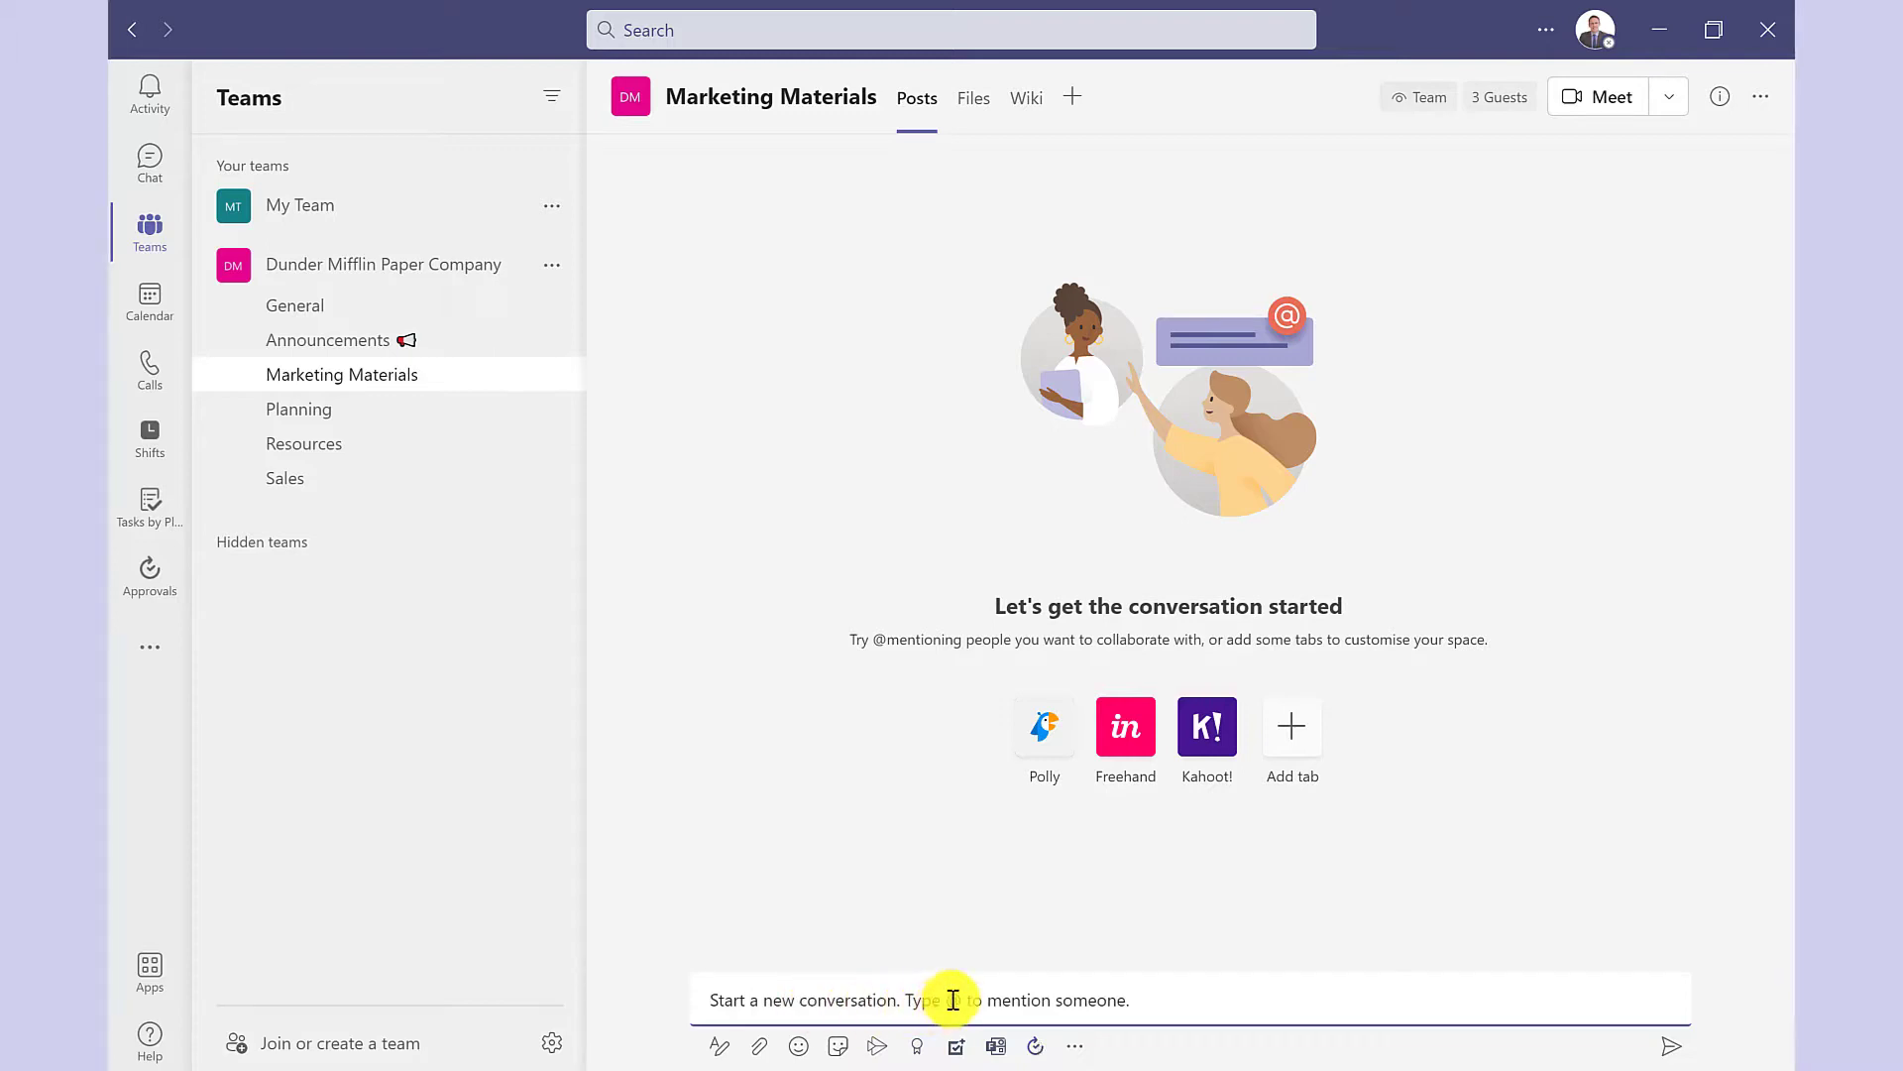
{"action": "left_click", "coordinate": [1037, 1048]}
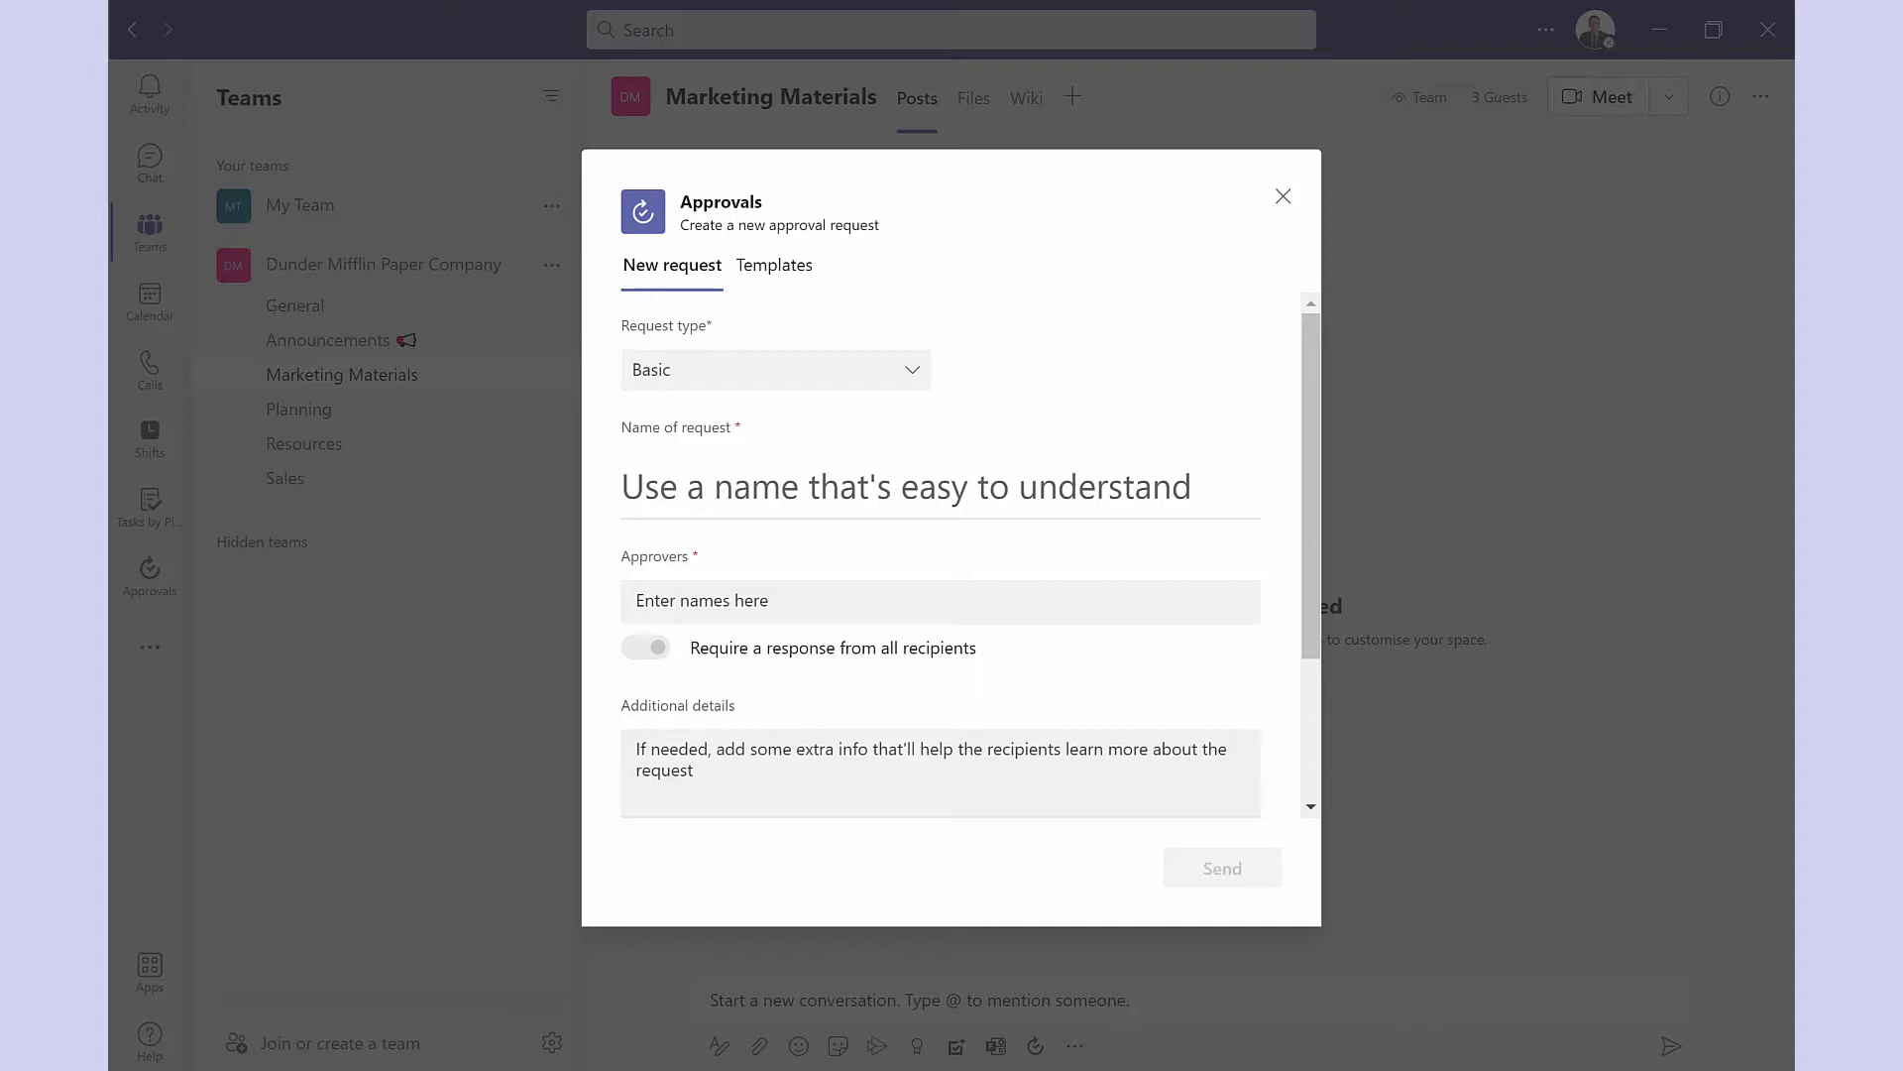
{"action": "left_click", "coordinate": [912, 382]}
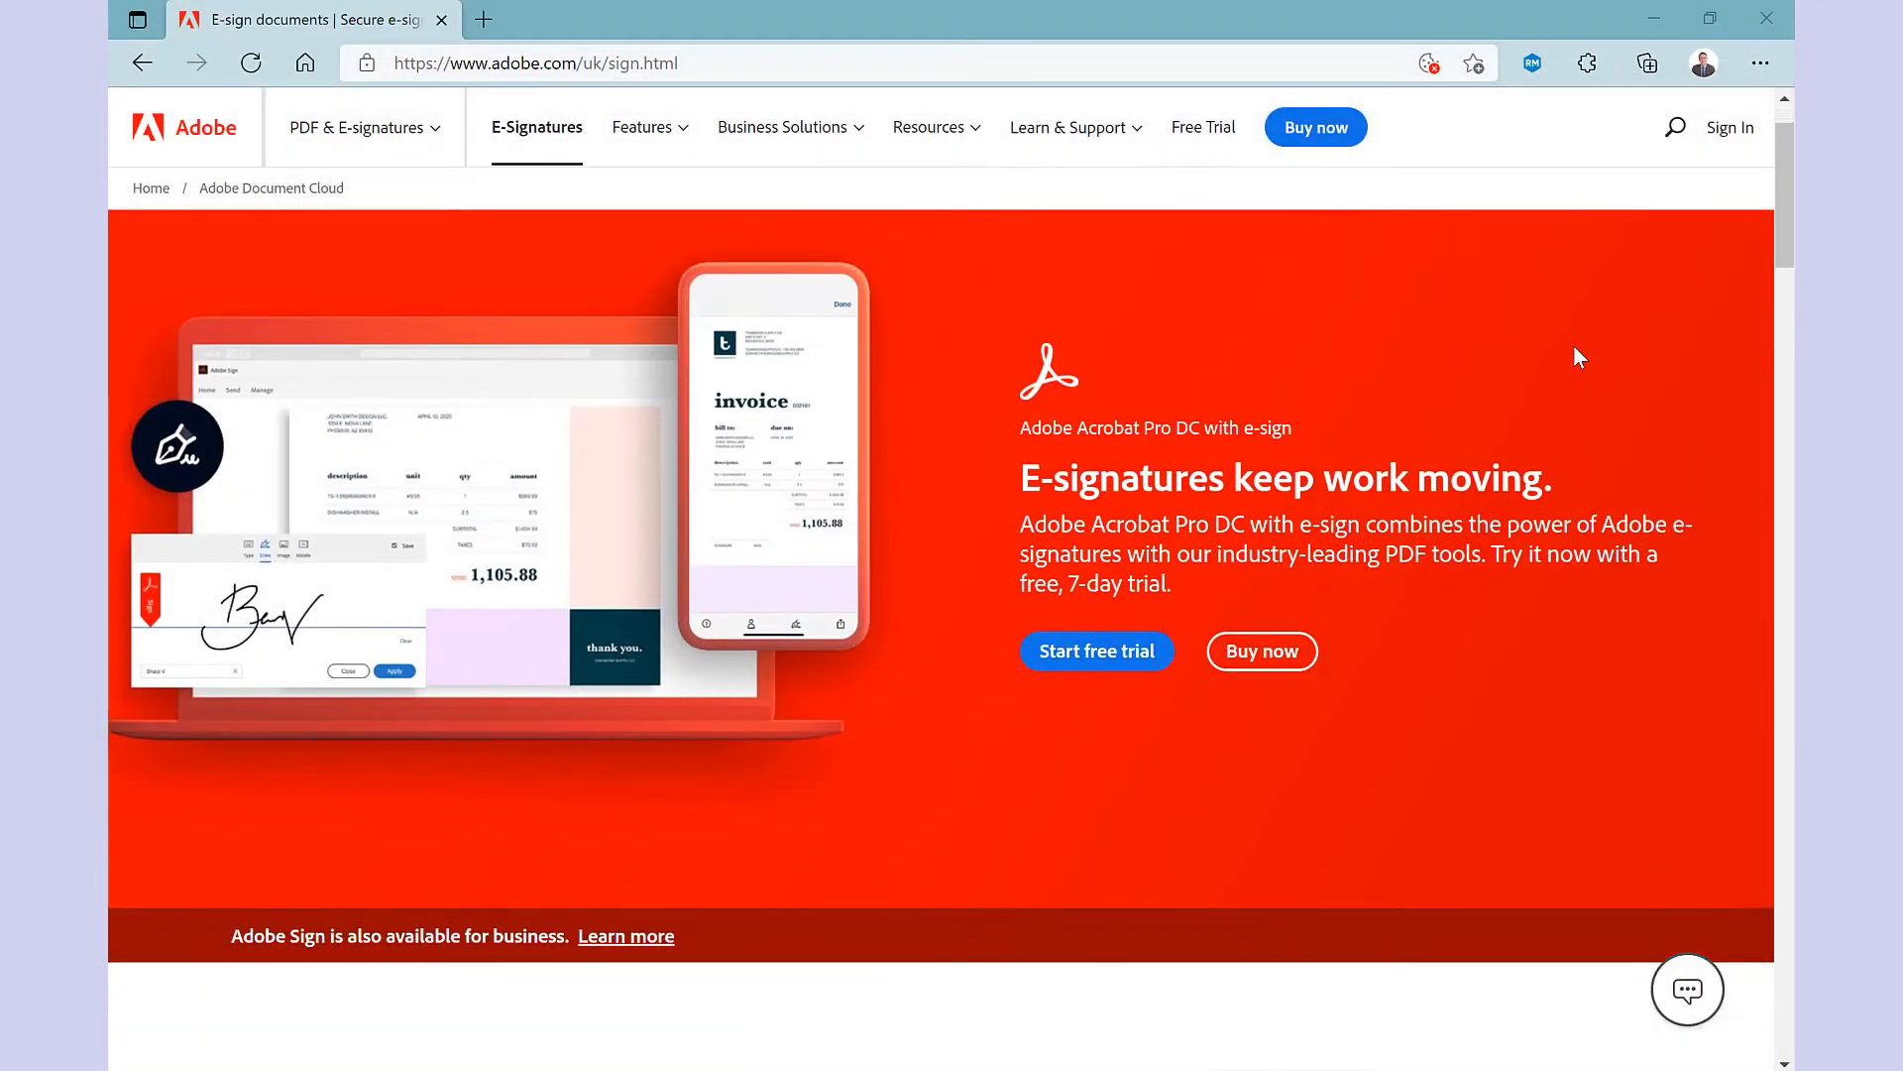
{"action": "scroll", "coordinate": [1577, 357], "scroll_direction": "down", "scroll_amount": 1}
{"action": "scroll", "coordinate": [1576, 358], "scroll_direction": "down", "scroll_amount": 1}
{"action": "scroll", "coordinate": [1576, 358], "scroll_direction": "down", "scroll_amount": 1}
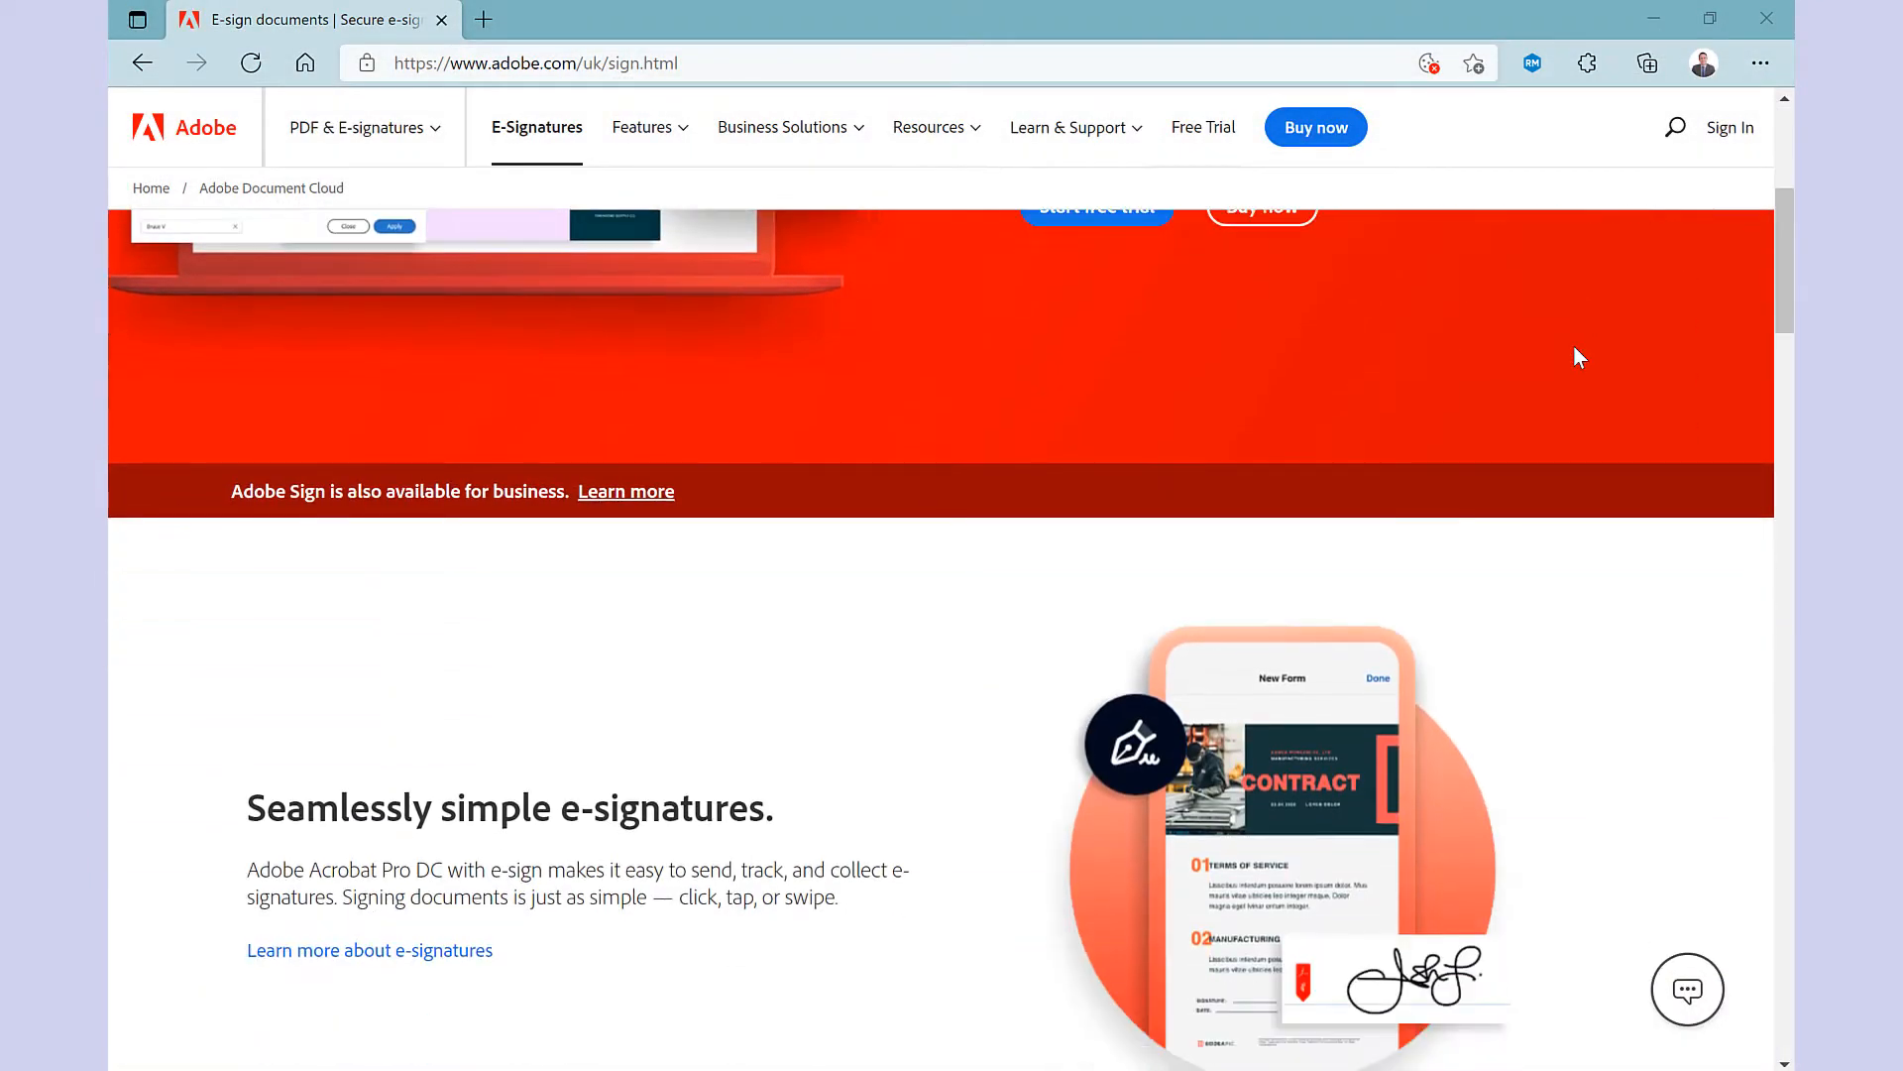
{"action": "scroll", "coordinate": [1575, 356], "scroll_direction": "down", "scroll_amount": 1}
{"action": "scroll", "coordinate": [1575, 358], "scroll_direction": "down", "scroll_amount": 1}
{"action": "scroll", "coordinate": [1575, 357], "scroll_direction": "down", "scroll_amount": 1}
{"action": "scroll", "coordinate": [1575, 357], "scroll_direction": "down", "scroll_amount": 1}
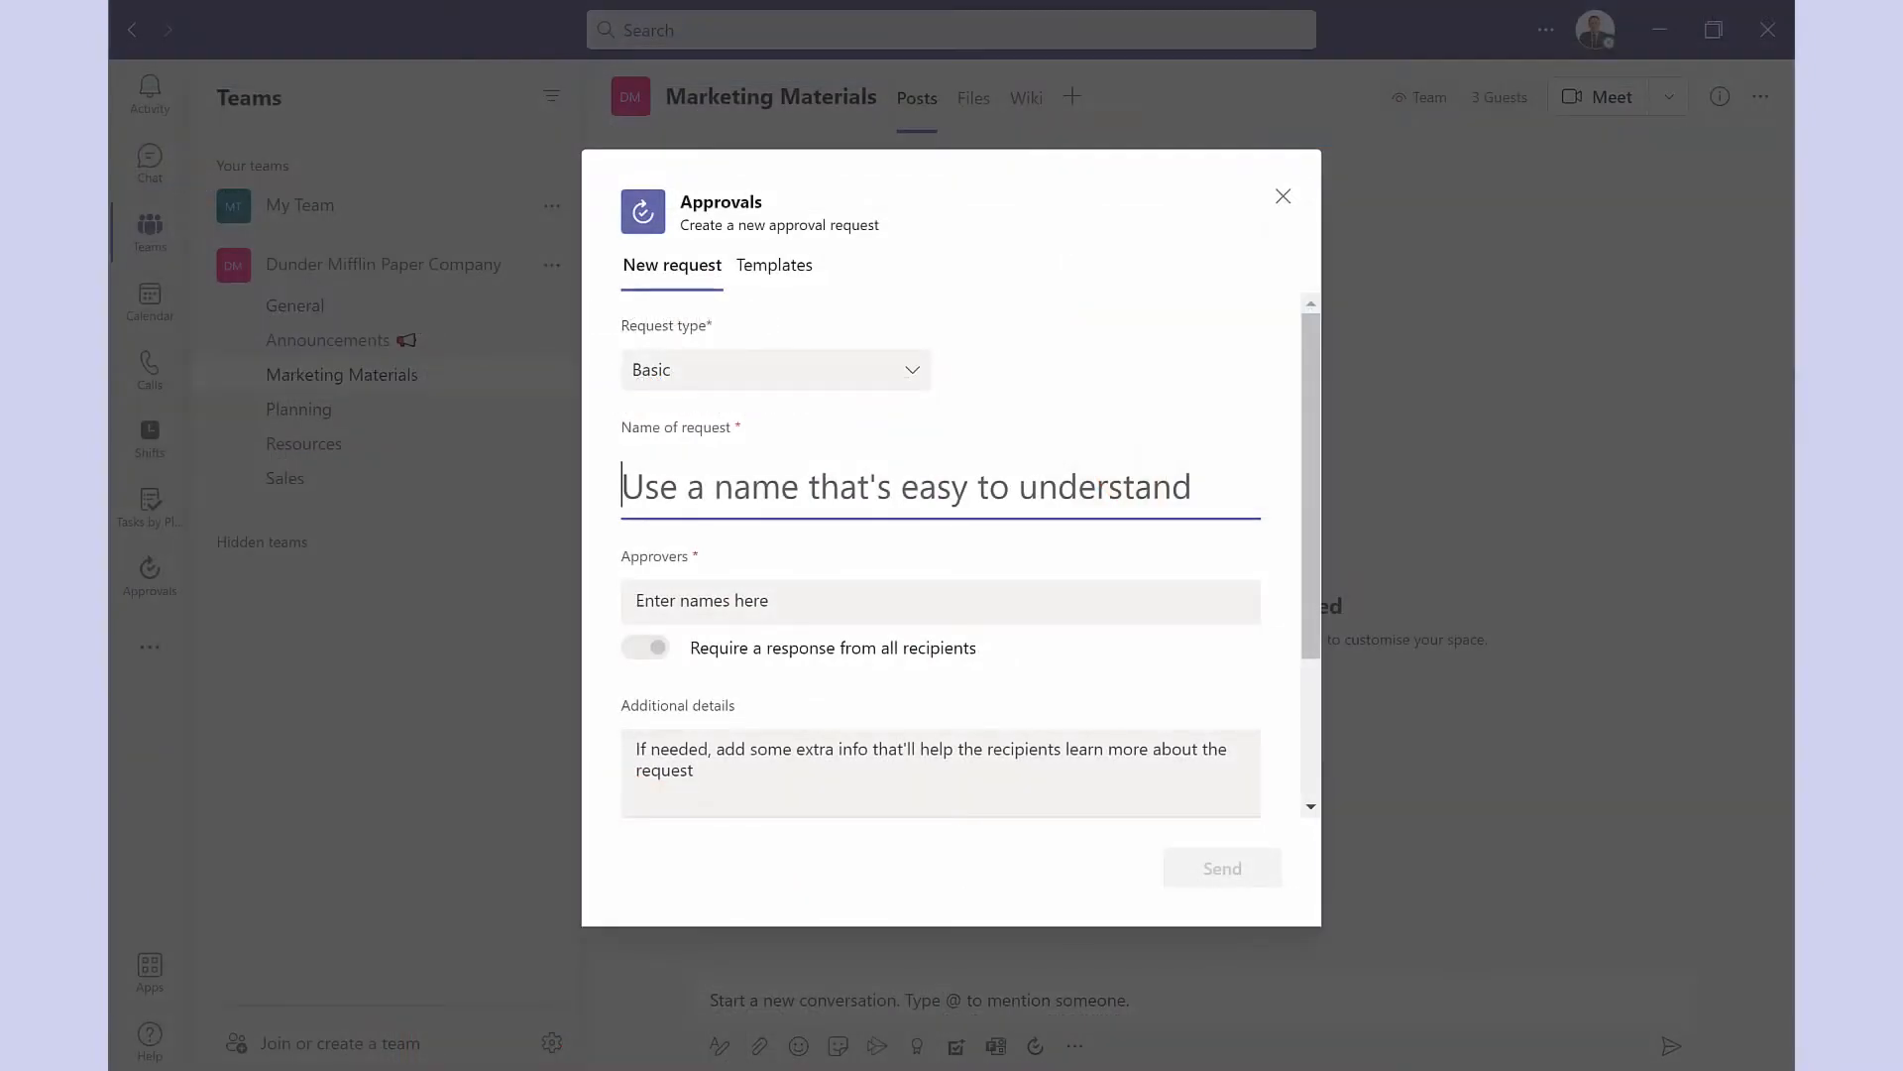
{"action": "type", "text": "Sales Presentation"}
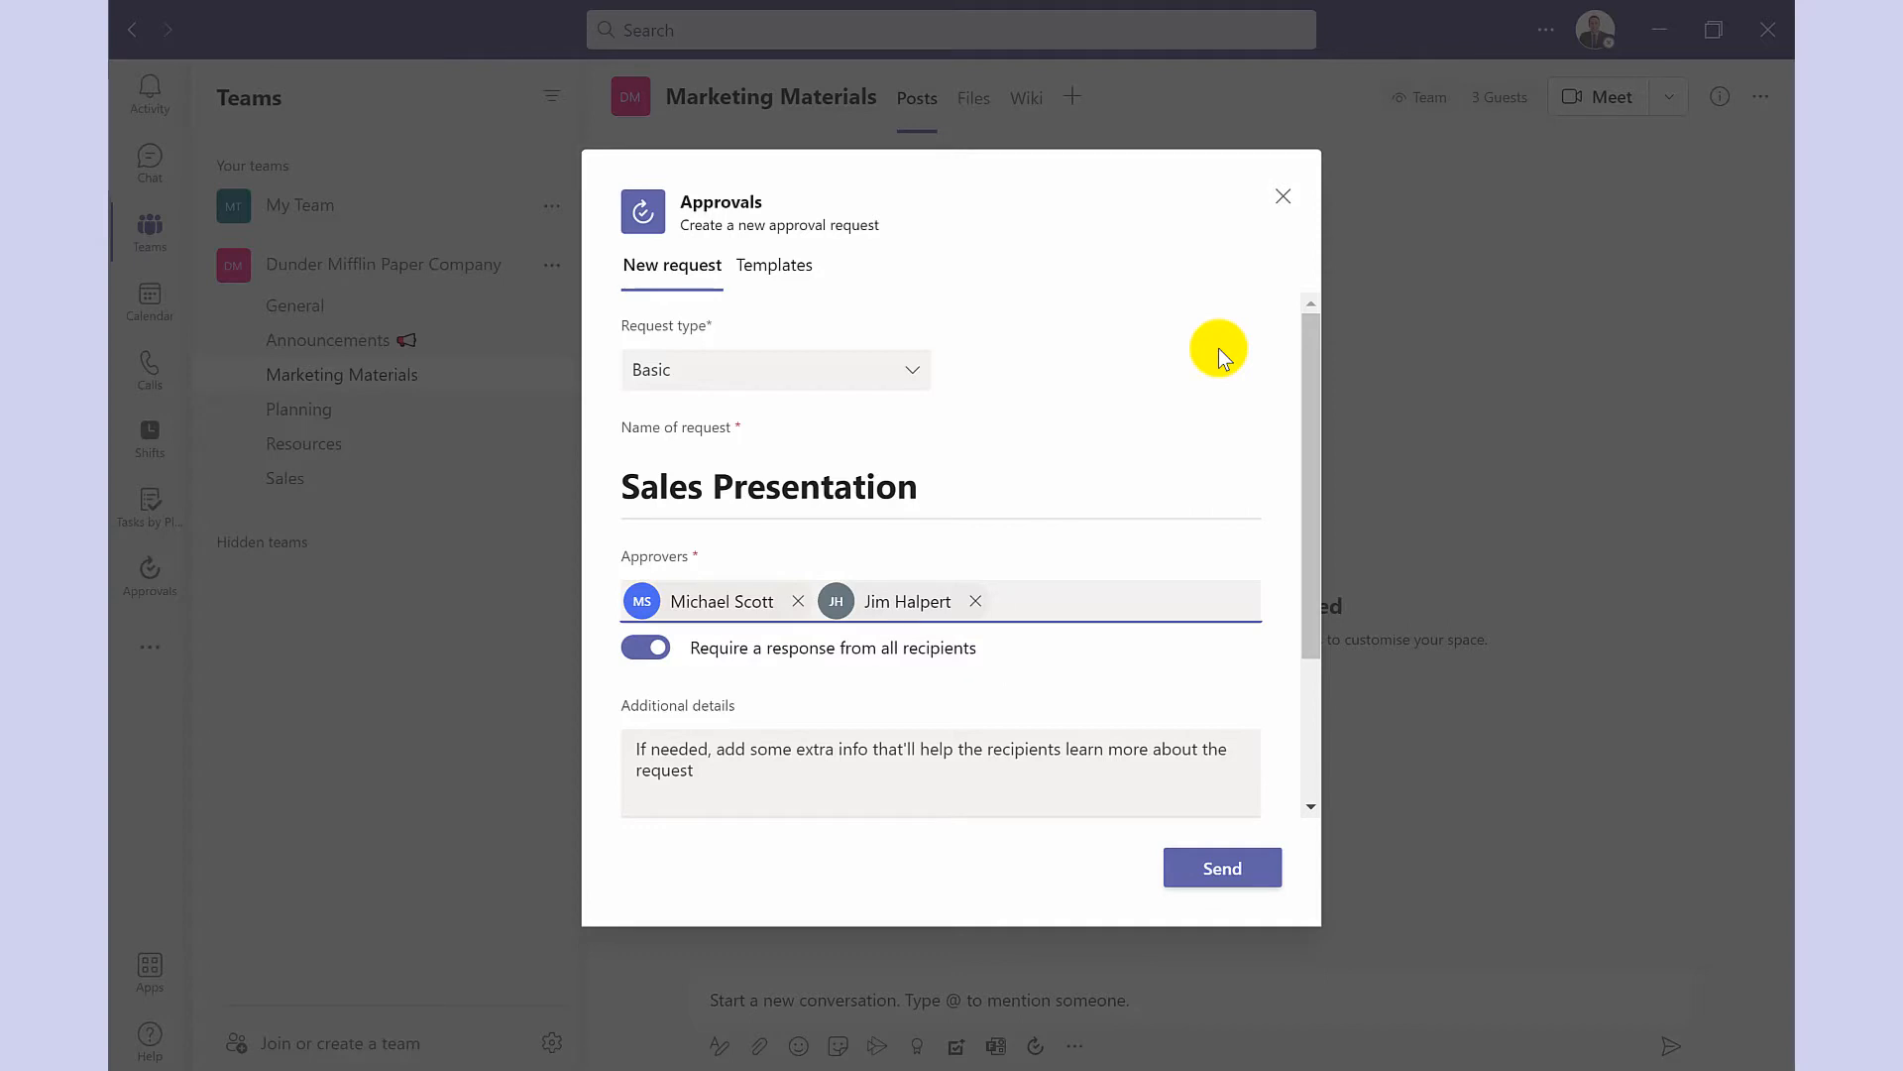
Write the additional details describing the upcoming pitch meeting
{"action": "left_click", "coordinate": [742, 774]}
{"action": "type", "text": "Sales Presentation for upcoming pitch meeting with Wayne Enterprise."}
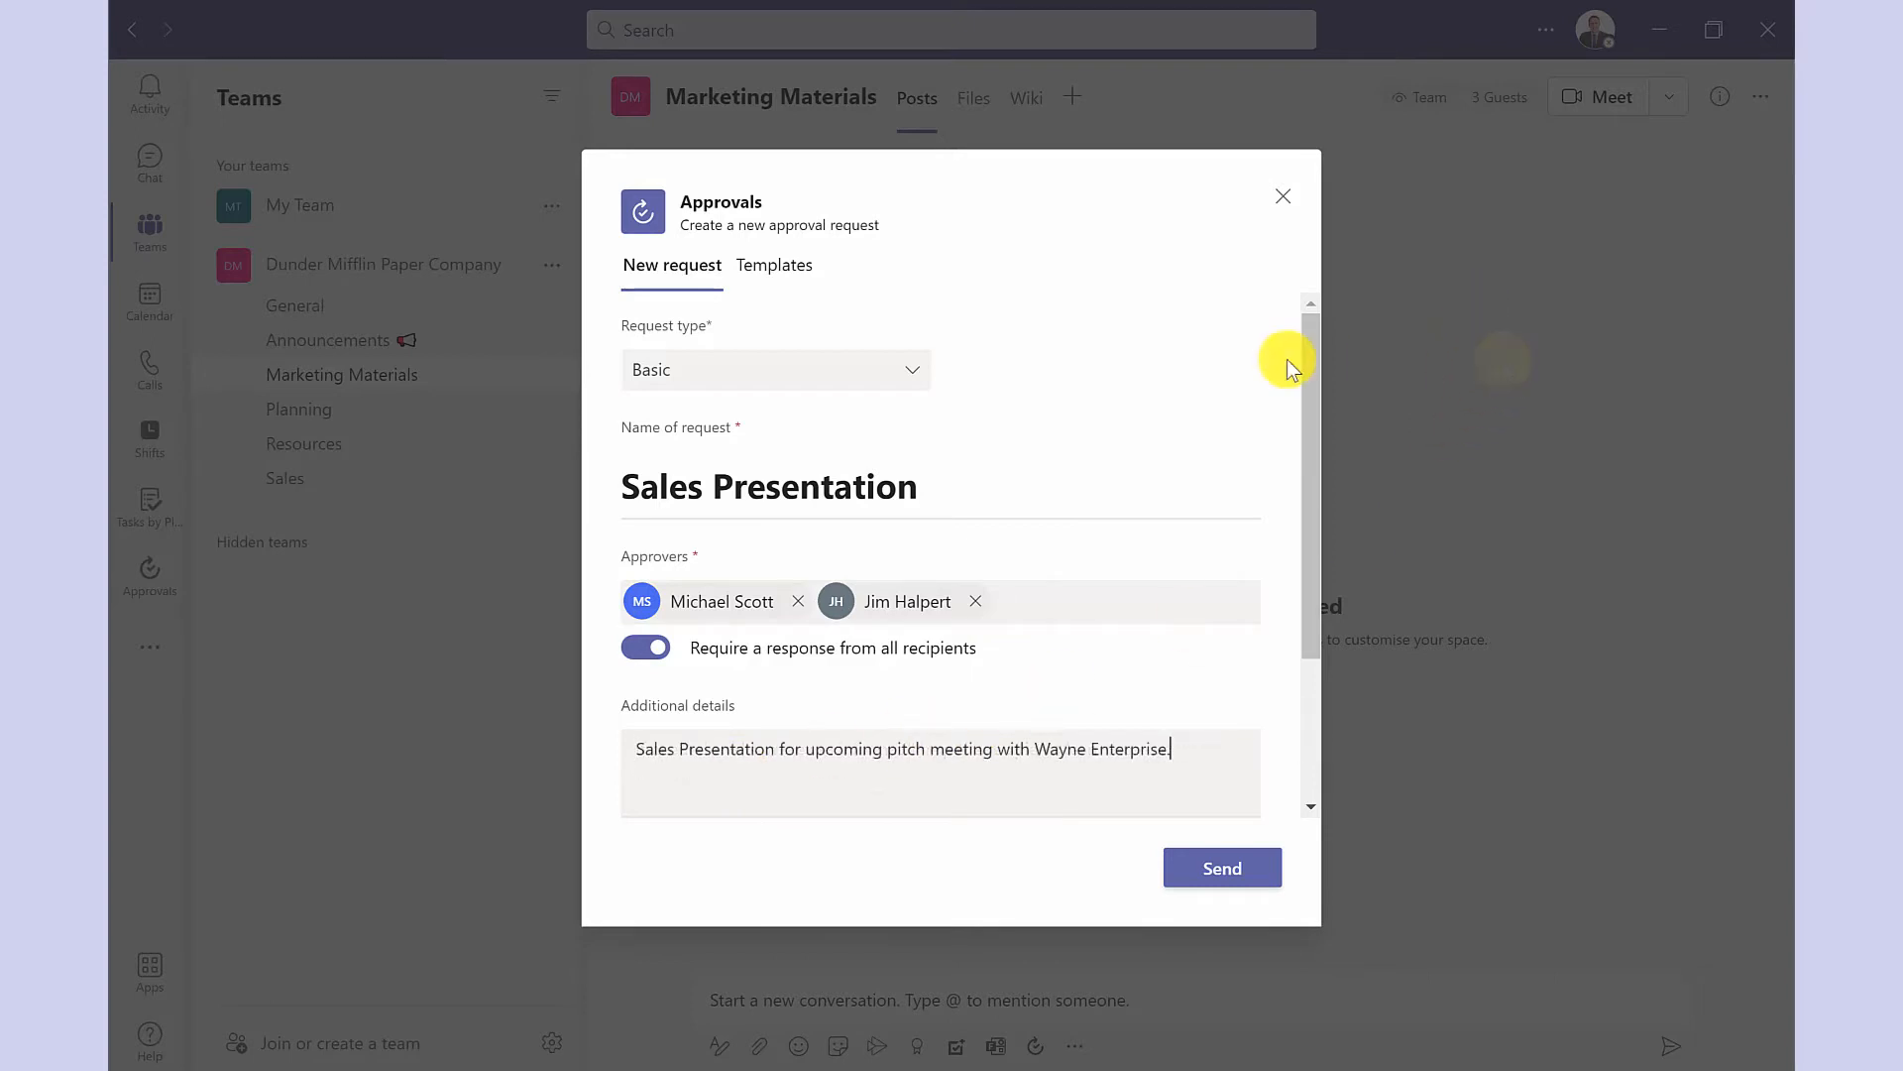
{"action": "scroll", "coordinate": [1236, 412], "scroll_direction": "down", "scroll_amount": 3}
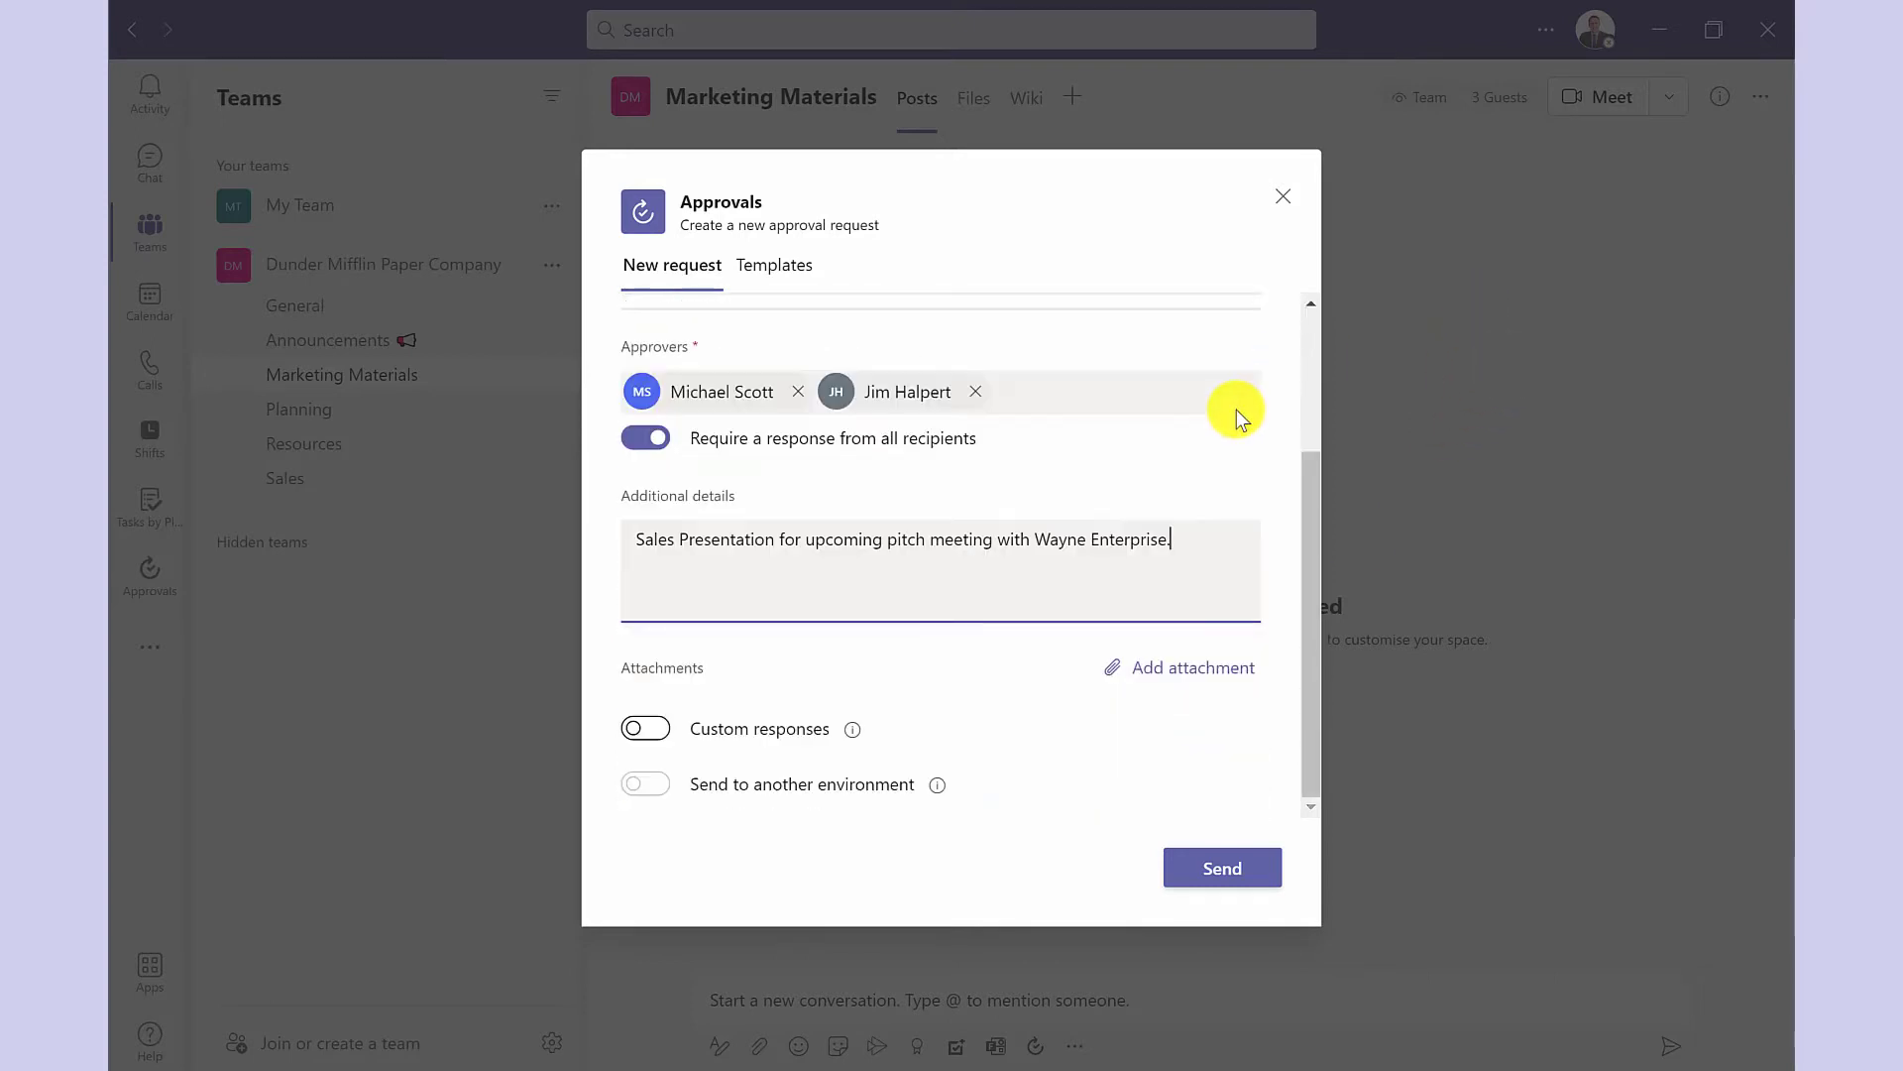
Attach the existing Sales Pitch Presentation.pptx to the request
{"action": "left_click", "coordinate": [1232, 681]}
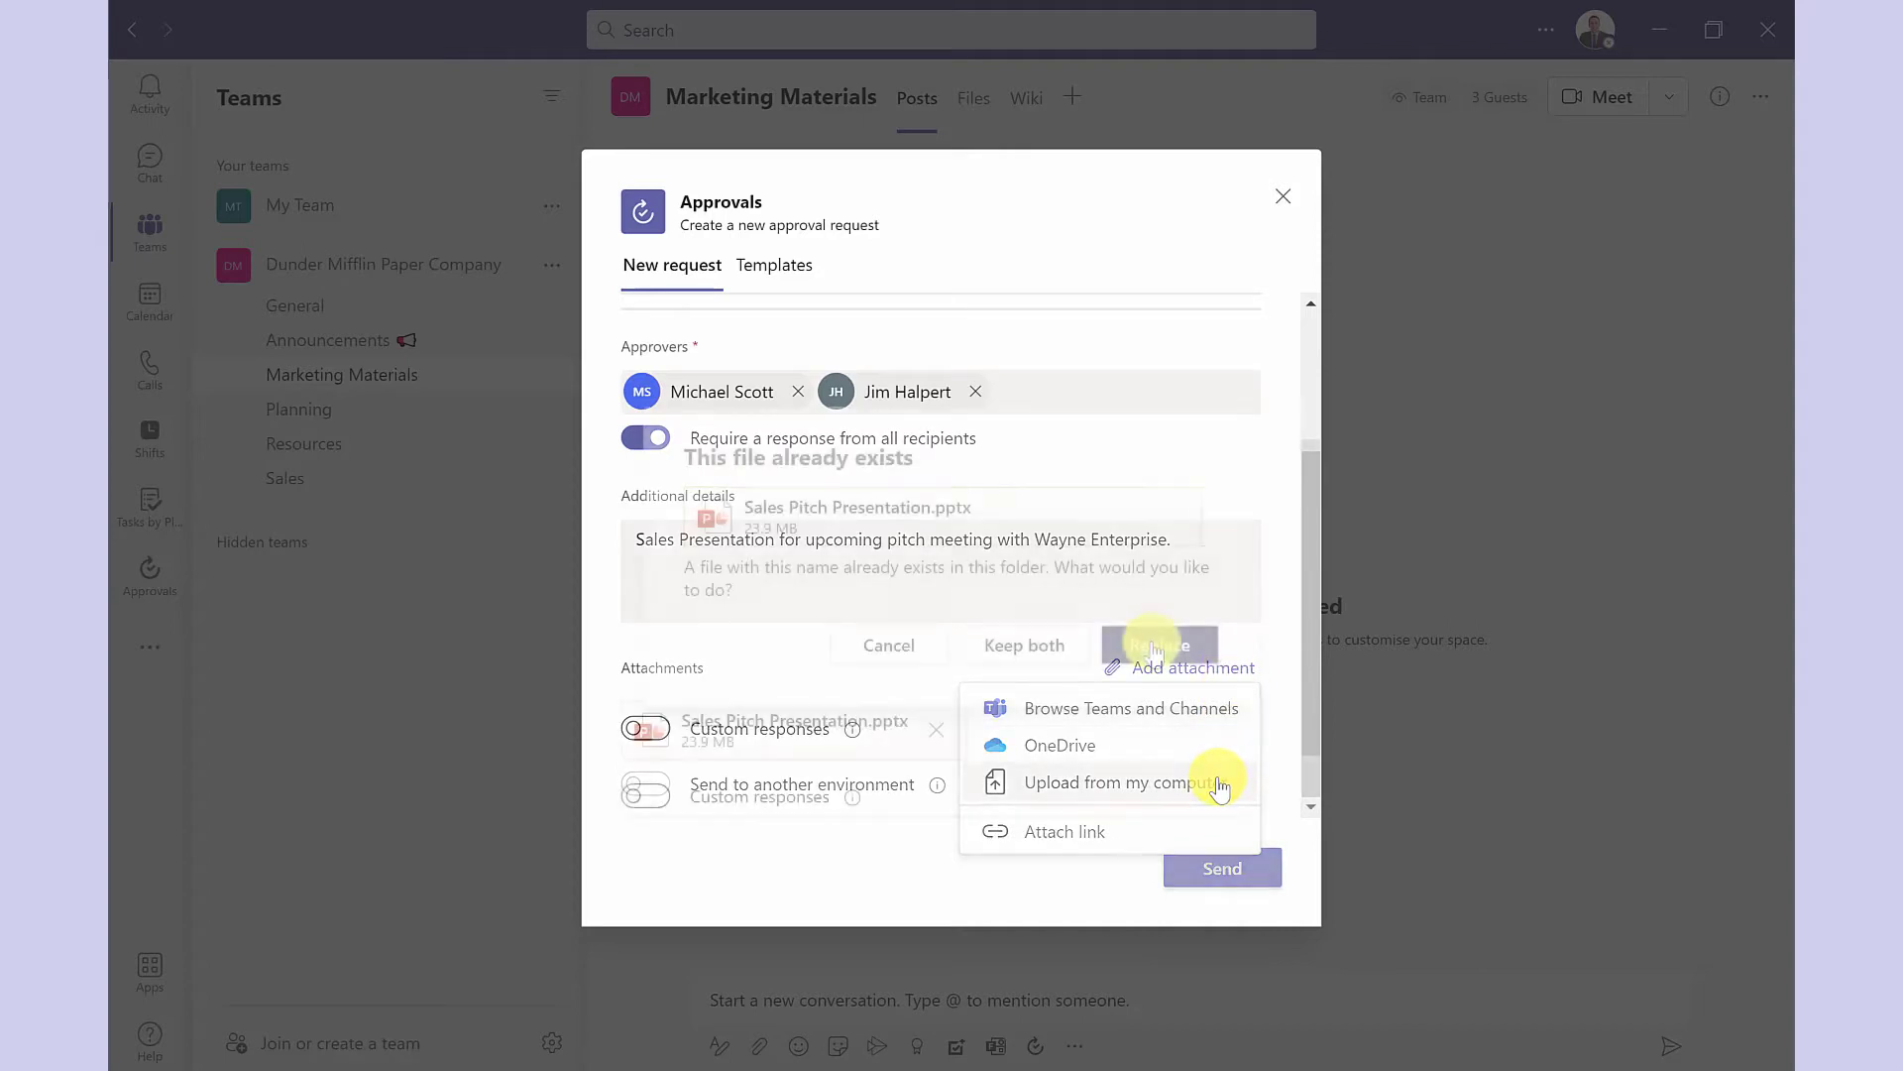
{"action": "left_click", "coordinate": [1157, 645]}
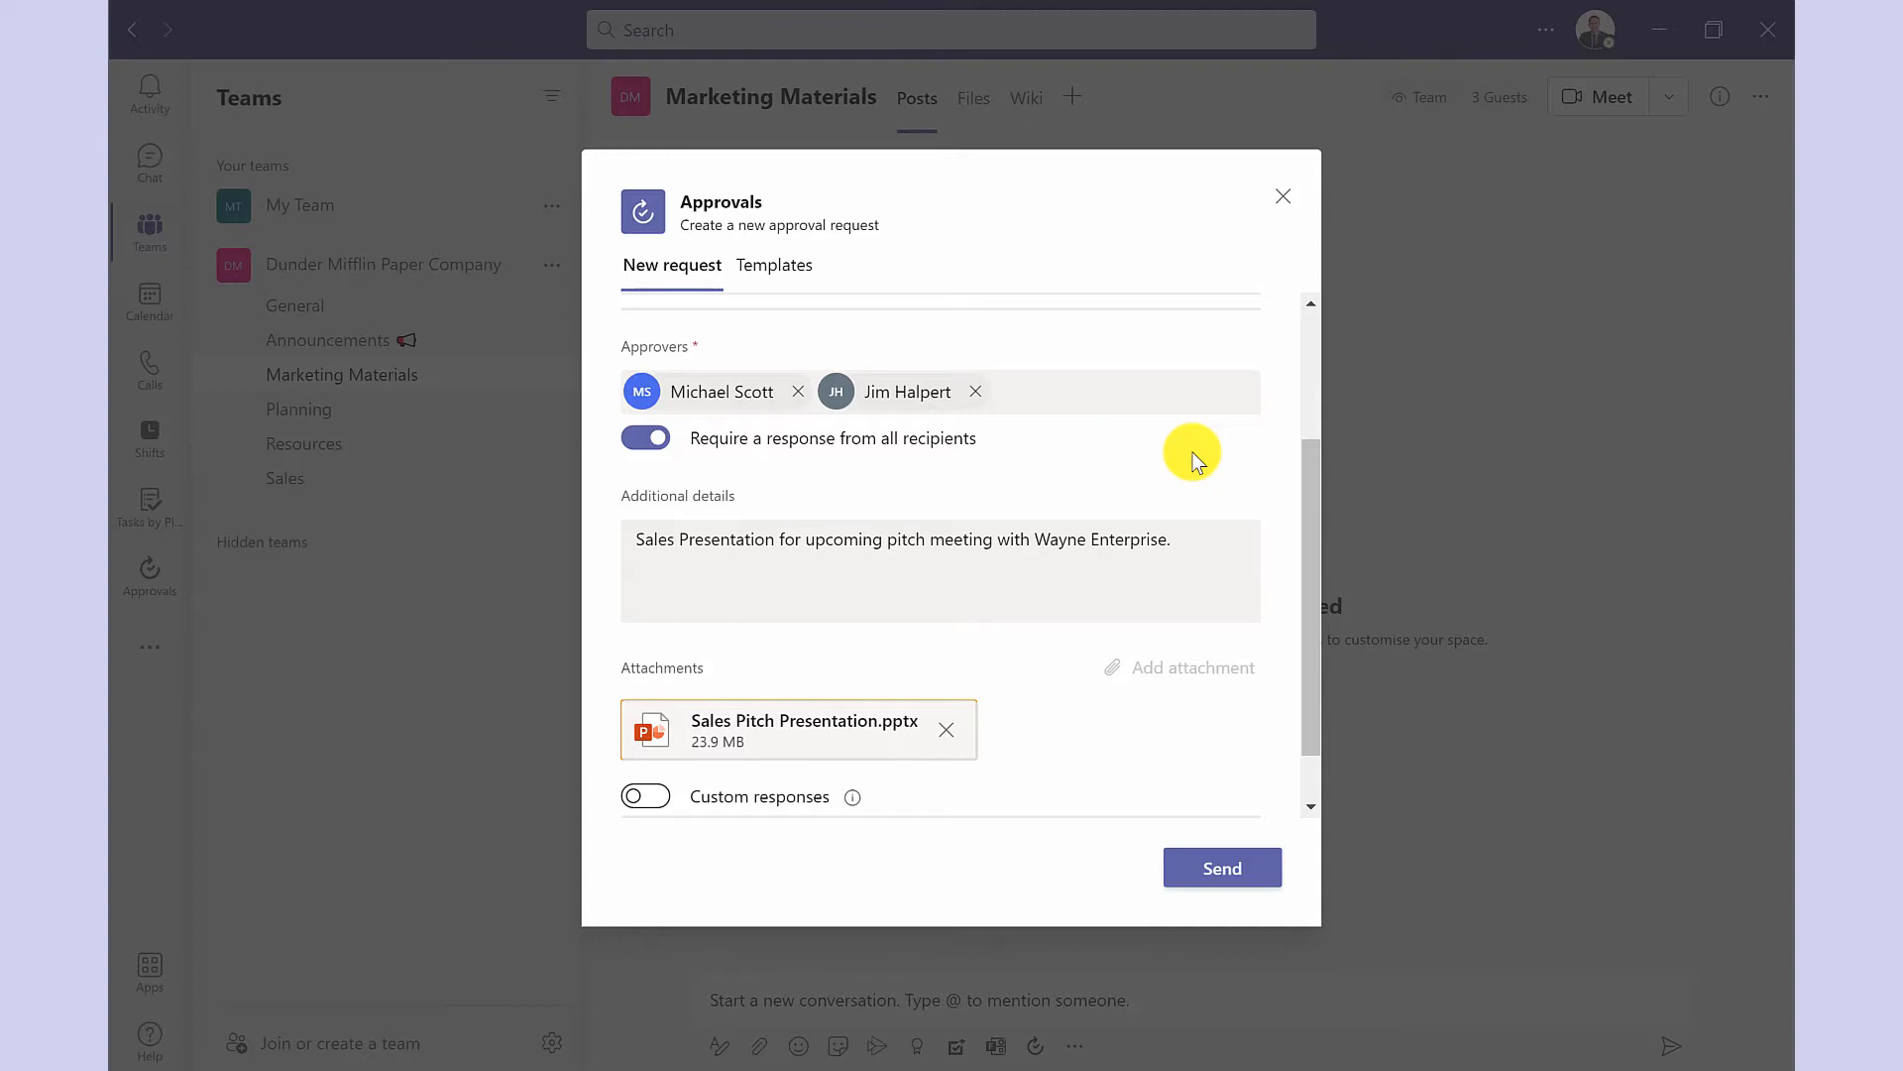
{"action": "scroll", "coordinate": [1262, 512], "scroll_direction": "down", "scroll_amount": 2}
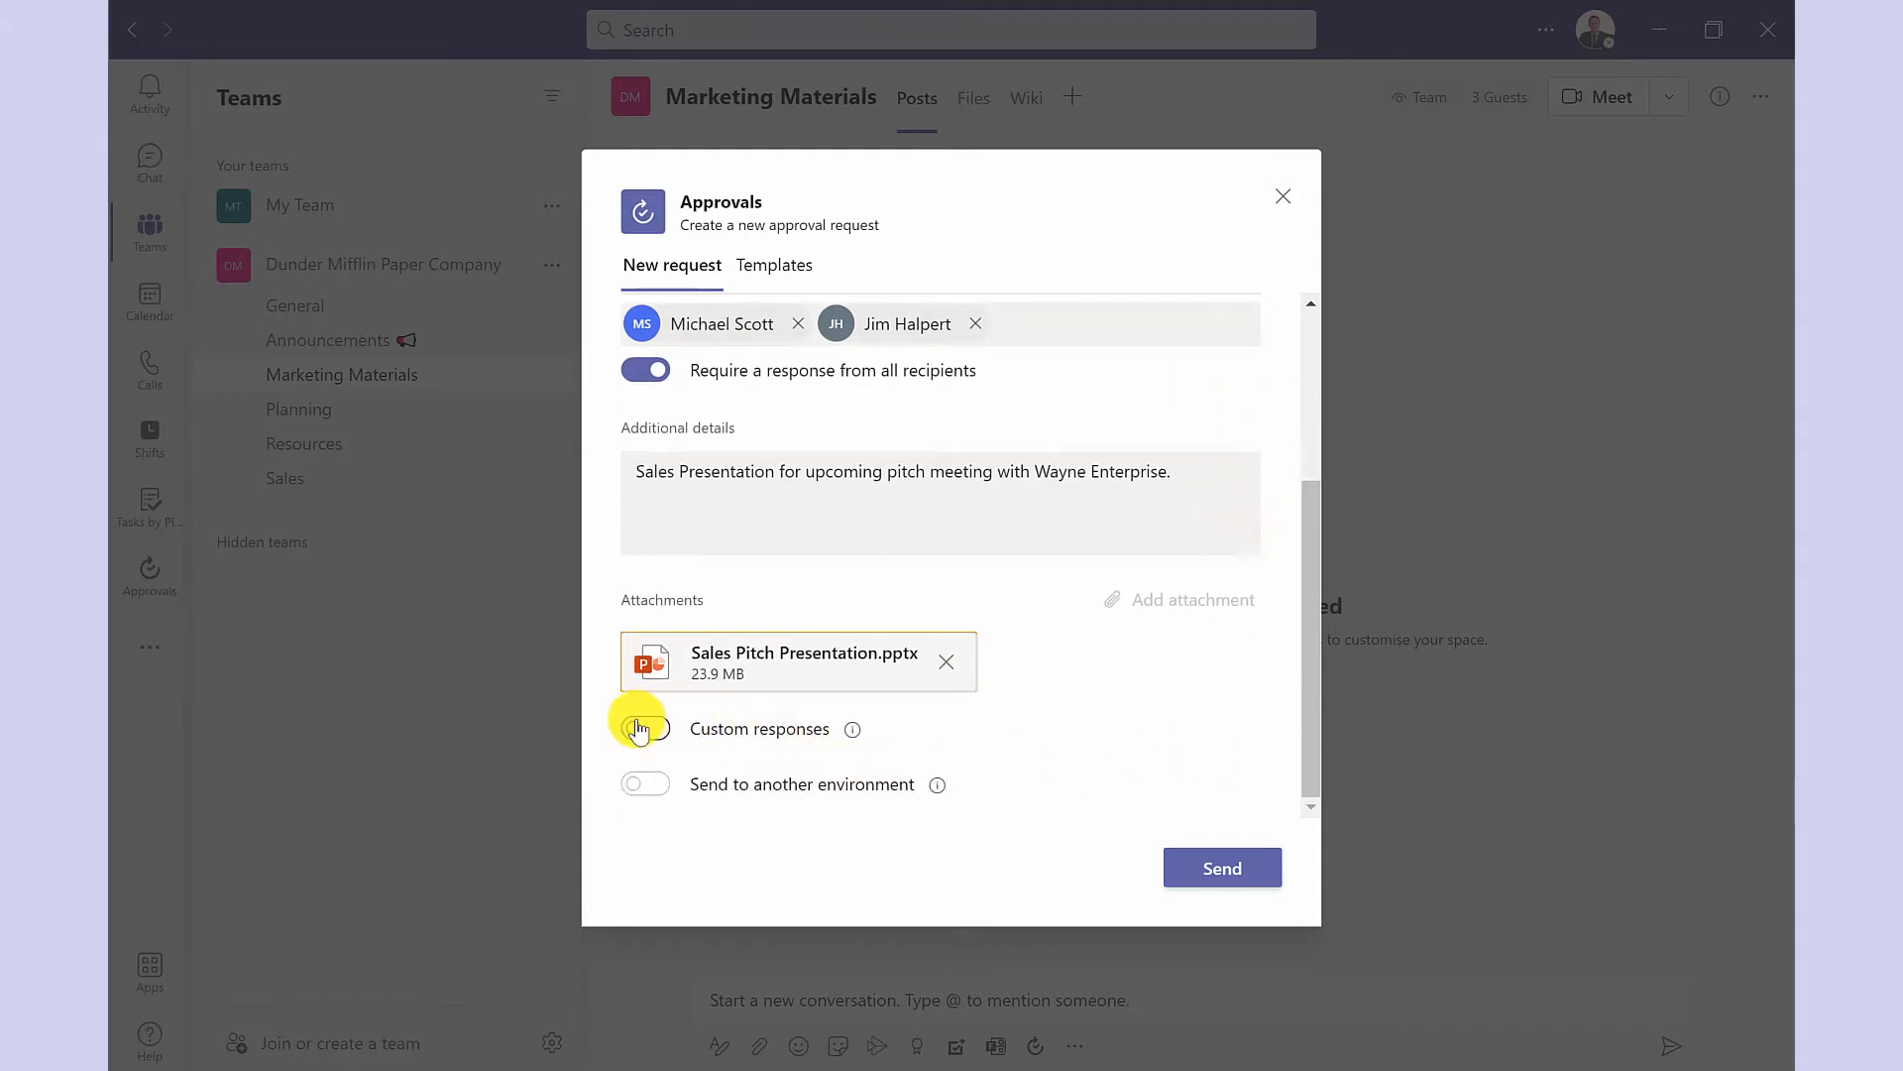
Toggle Custom responses on and back off, then send the request to the channel
{"action": "left_click", "coordinate": [649, 729]}
{"action": "scroll", "coordinate": [1061, 672], "scroll_direction": "down", "scroll_amount": 3}
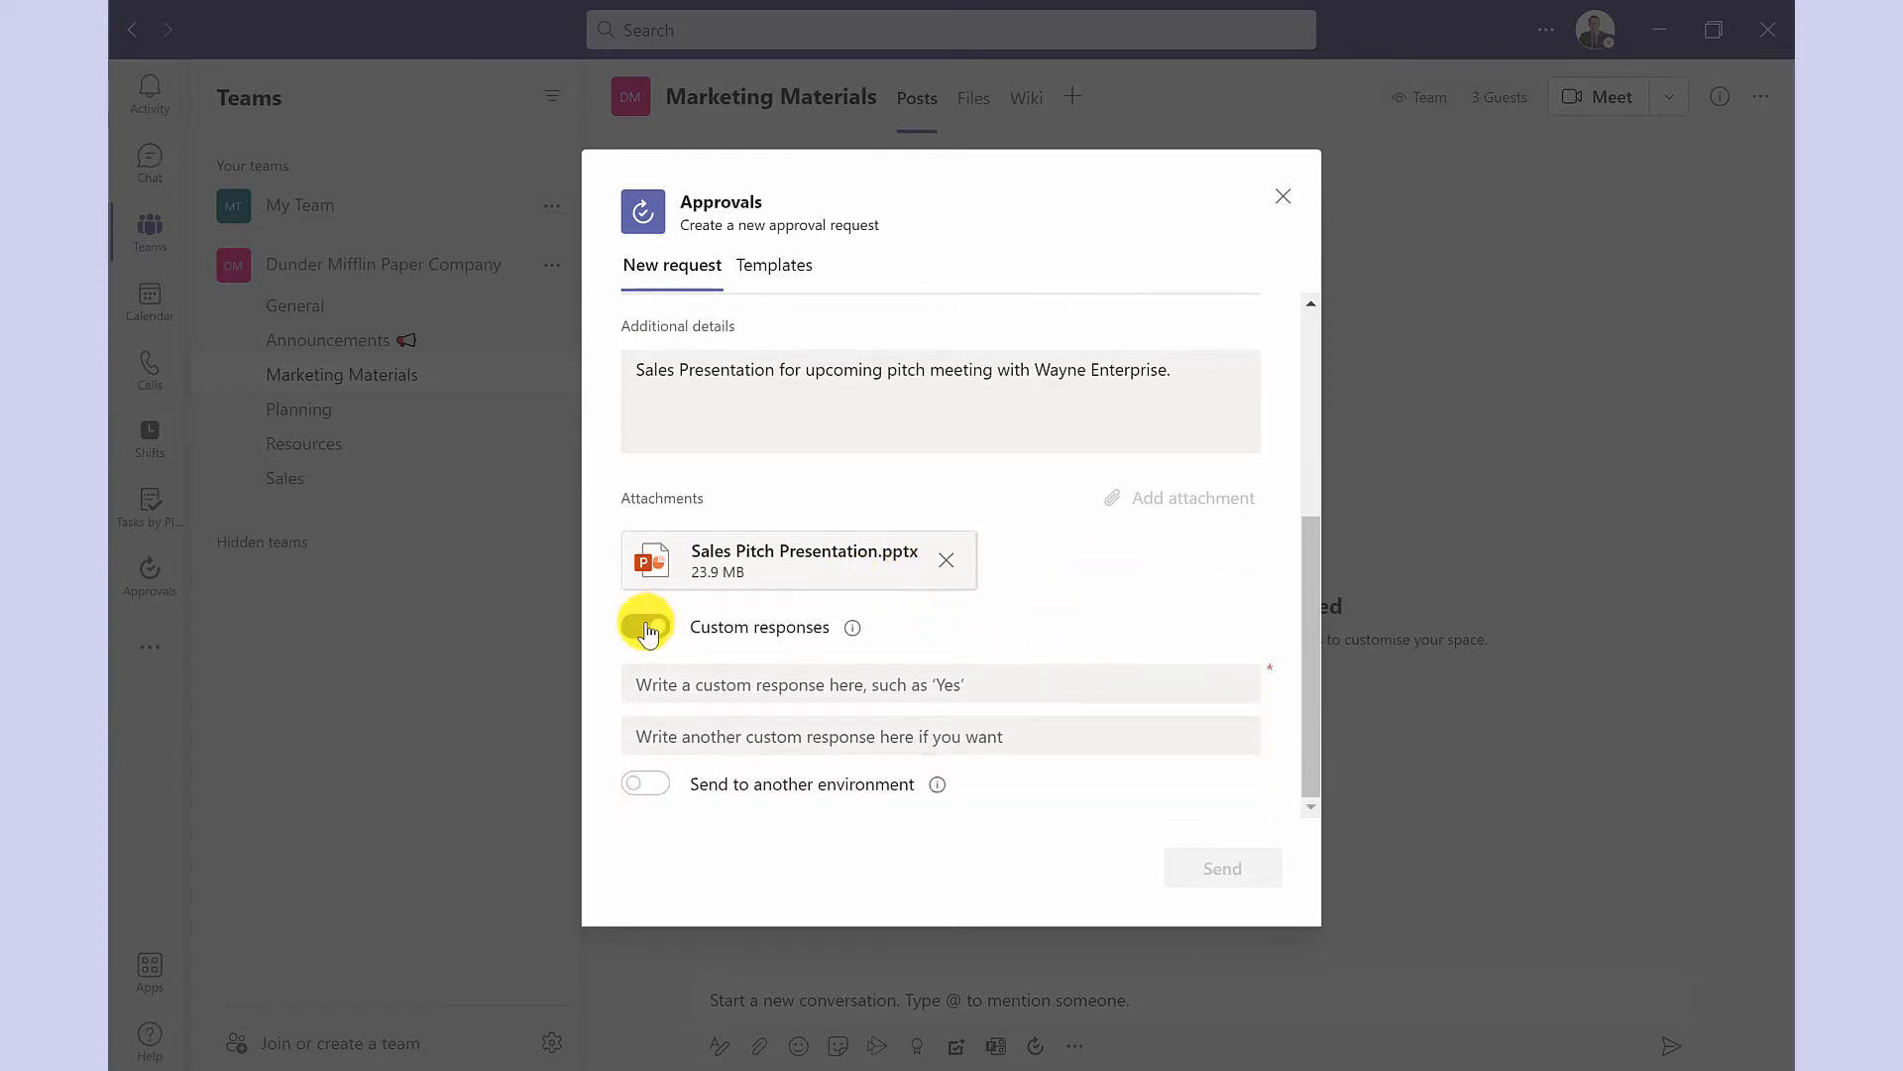
{"action": "left_click", "coordinate": [647, 625]}
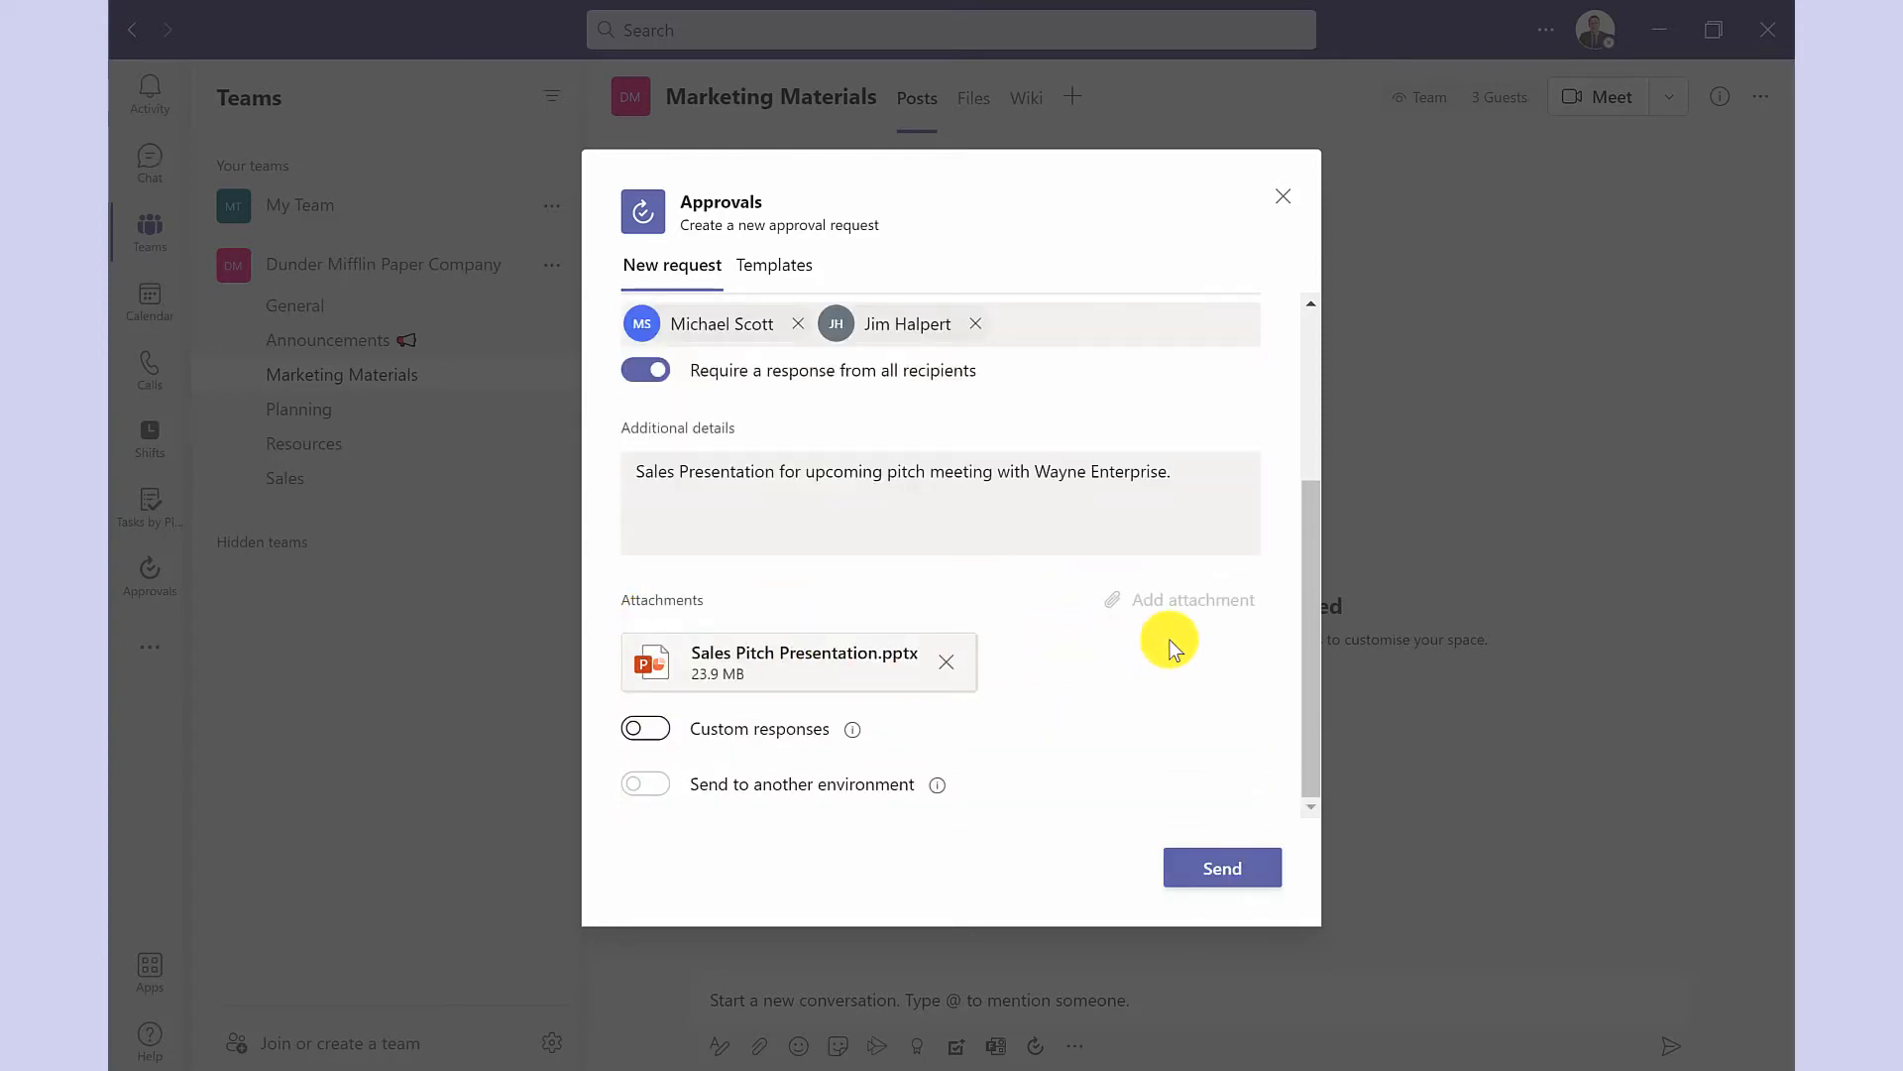
{"action": "left_click", "coordinate": [1221, 886]}
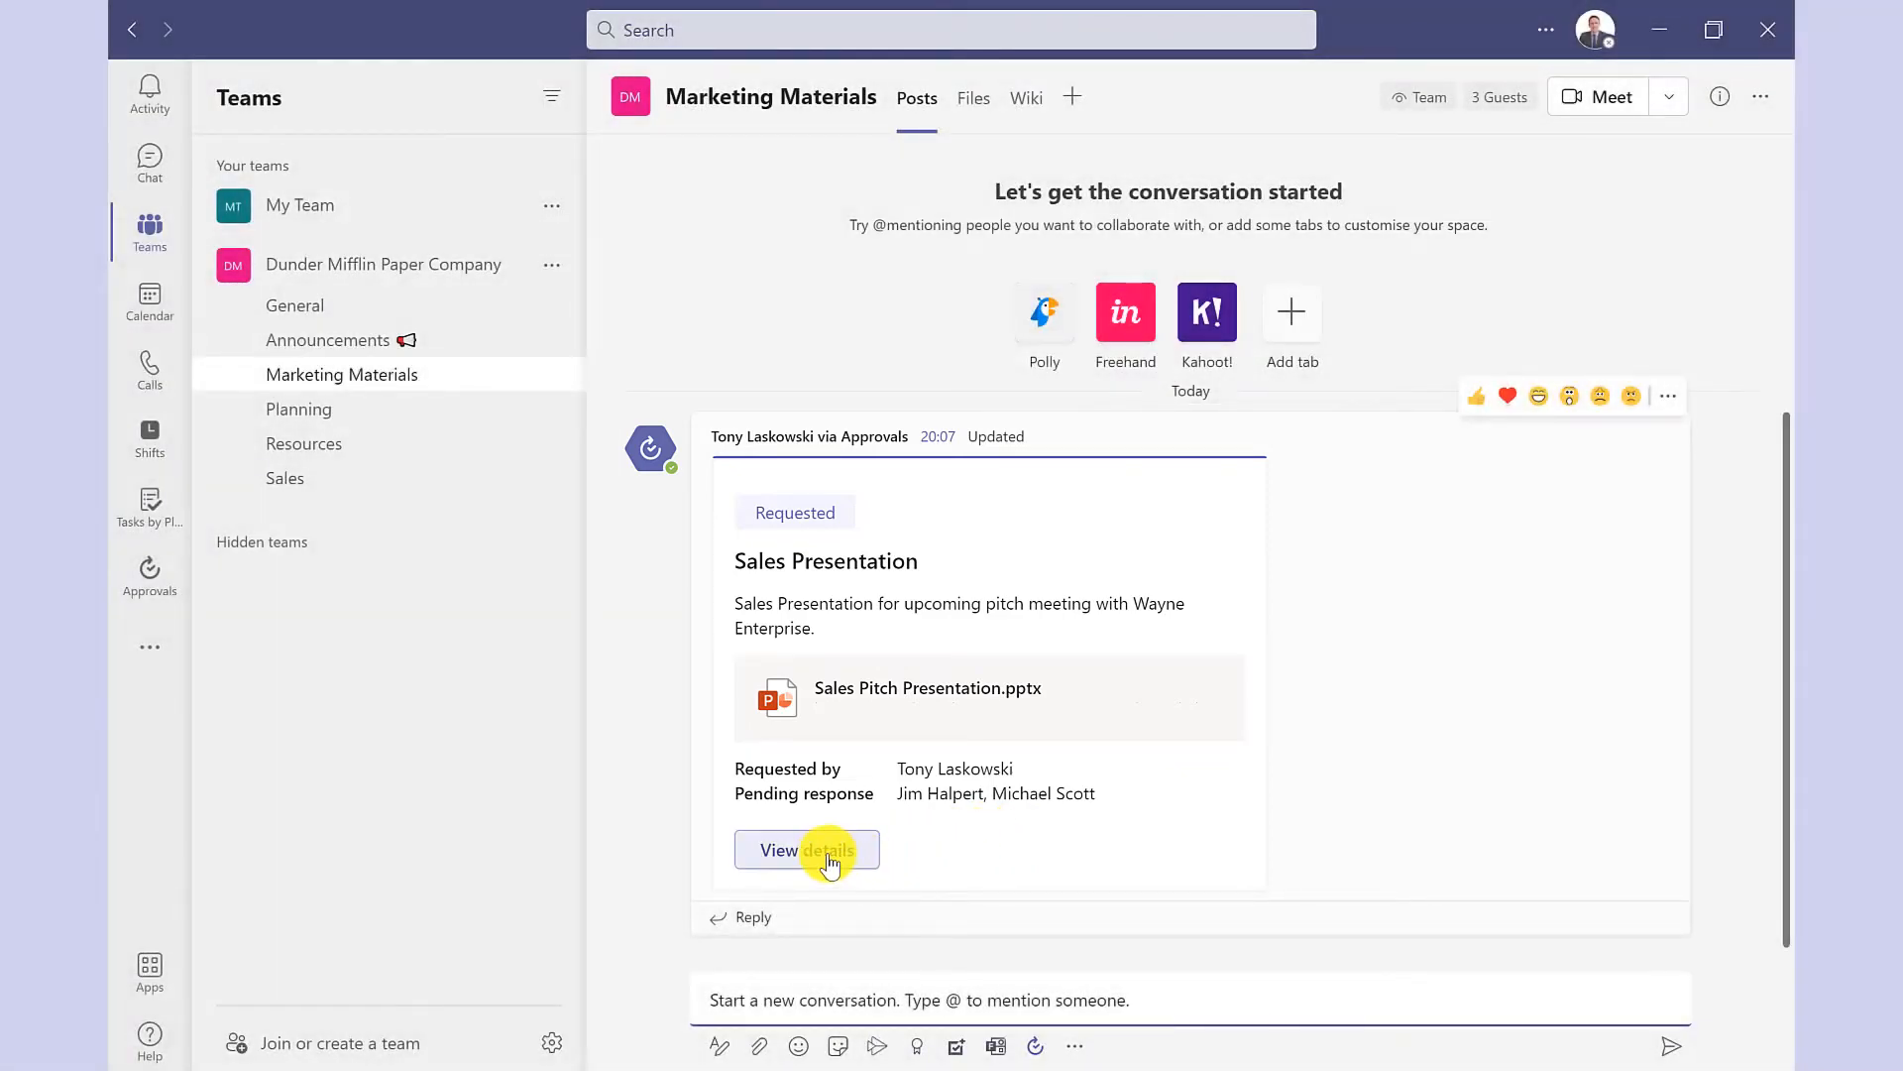
View the full details of the posted Sales Presentation approval card
{"action": "left_click", "coordinate": [828, 855]}
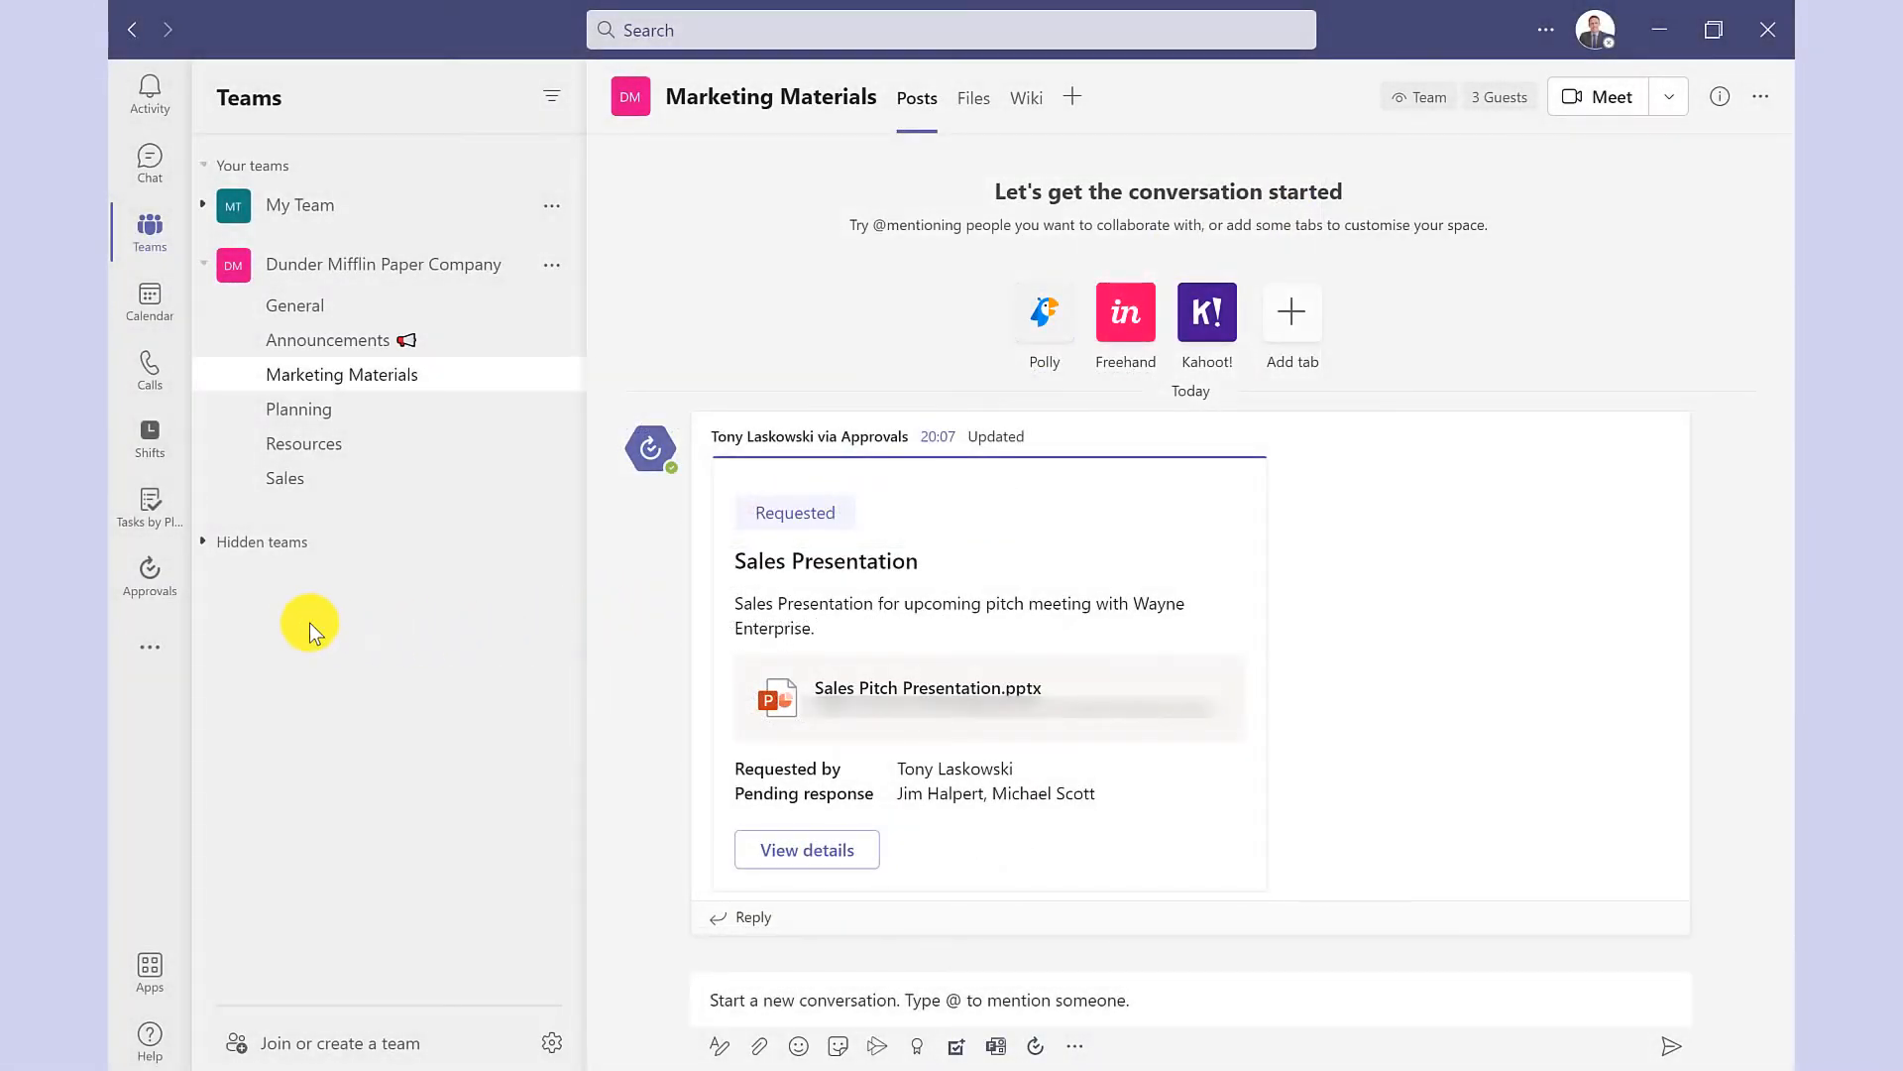
In the Approvals hub's Sent list, show the Sales Presentation request details
{"action": "left_click", "coordinate": [151, 571]}
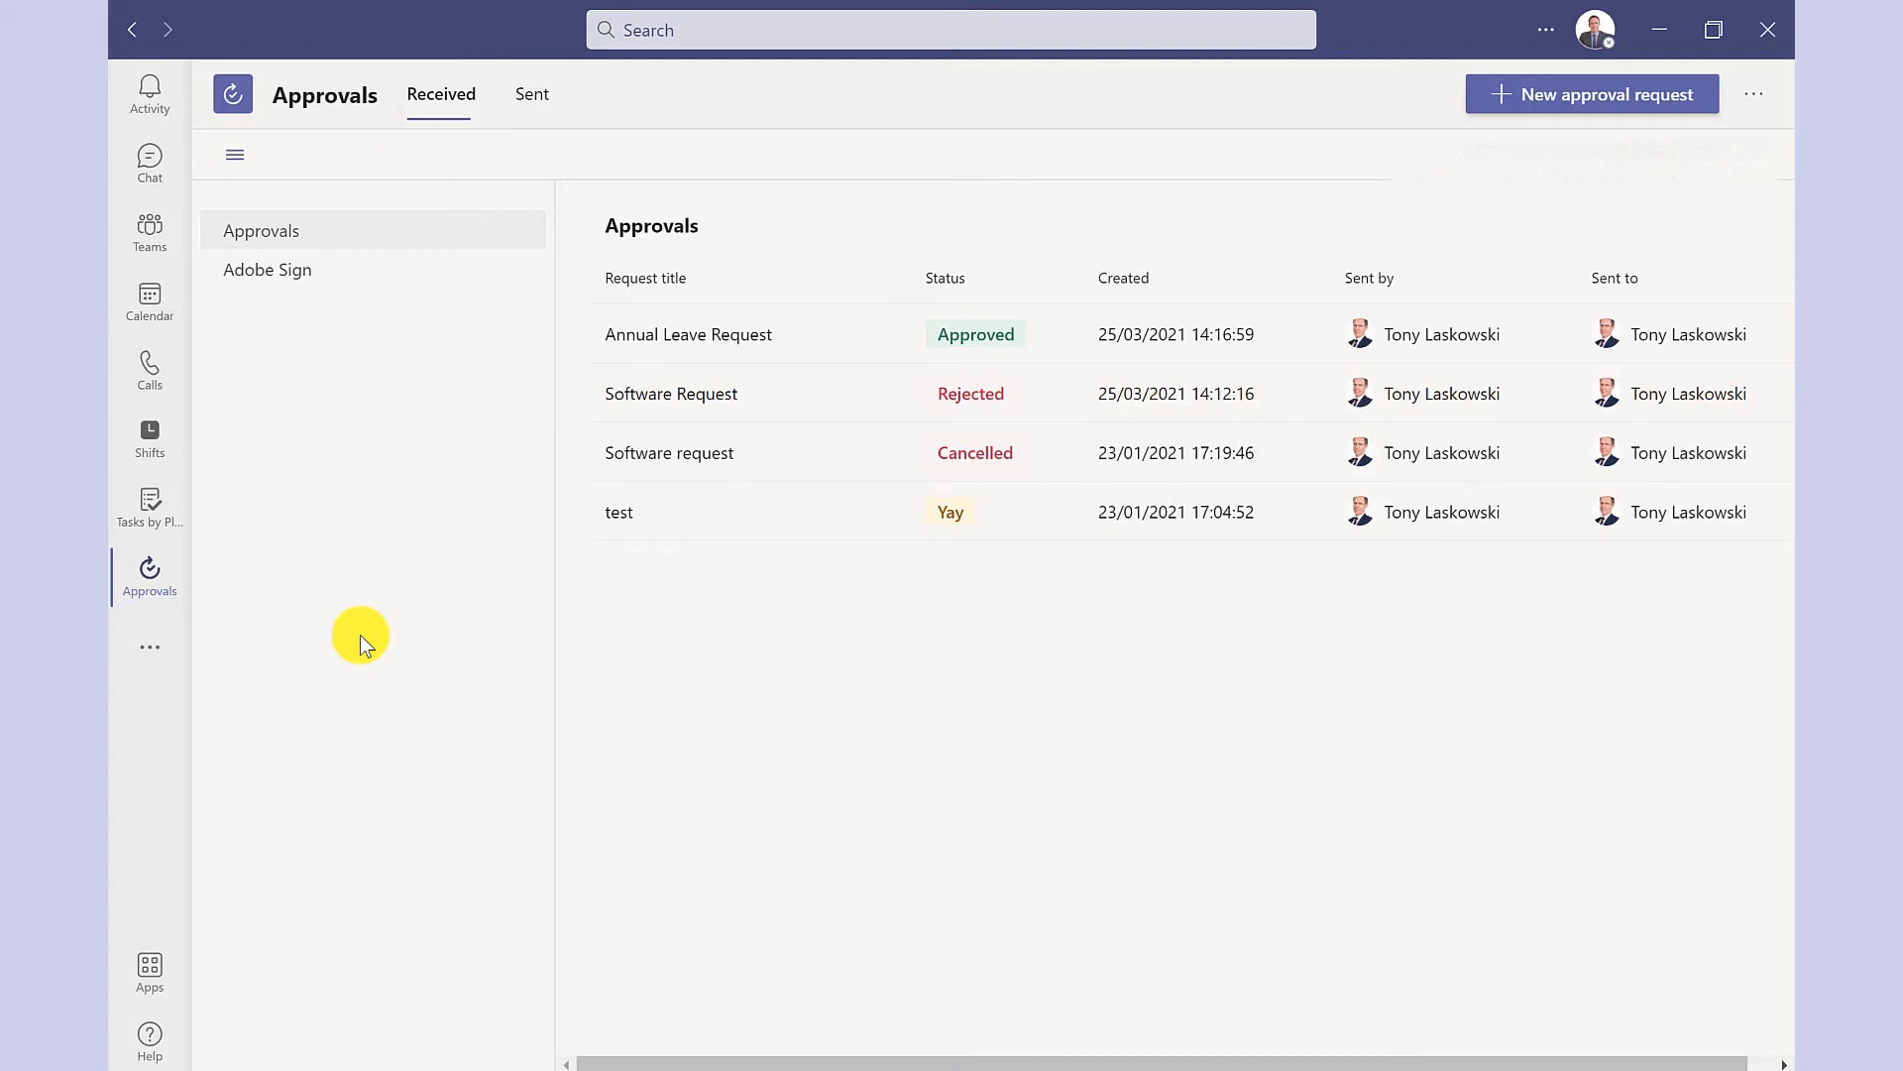
{"action": "left_click", "coordinate": [528, 98]}
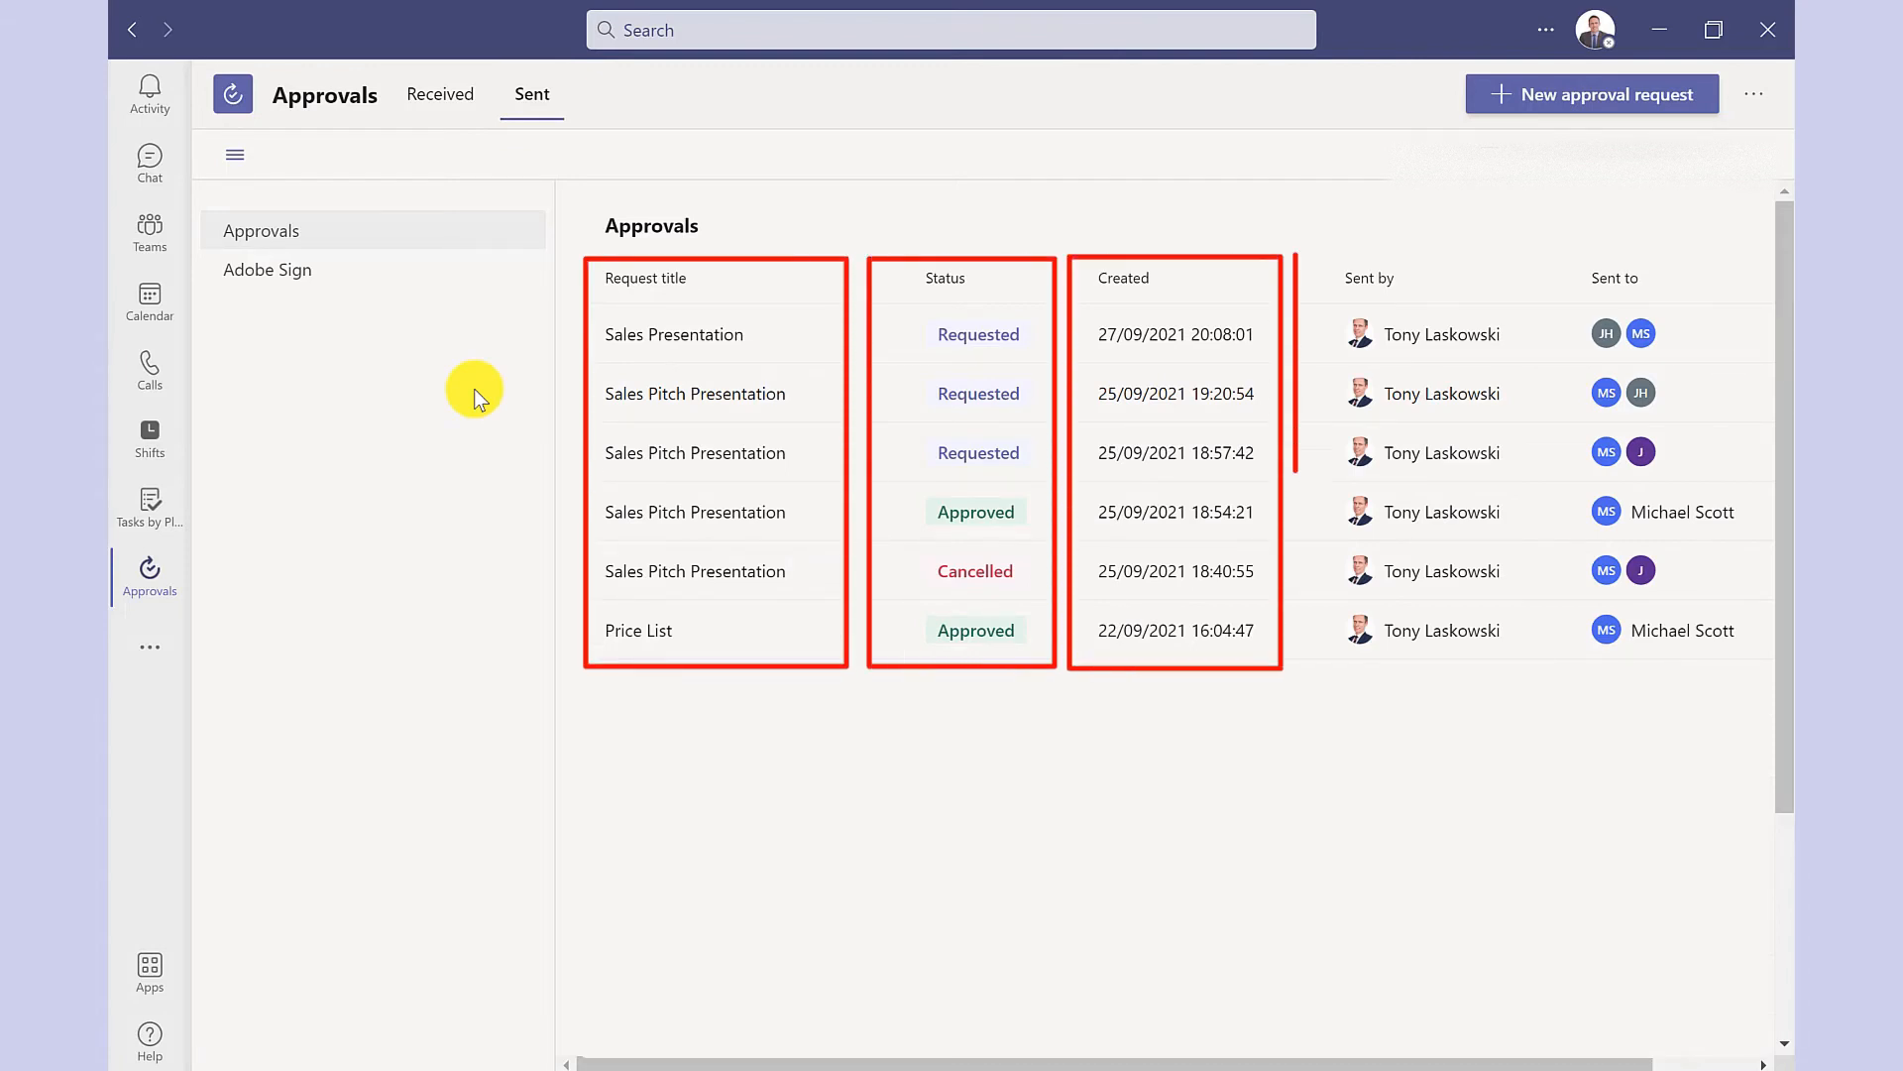
{"action": "left_click", "coordinate": [635, 341]}
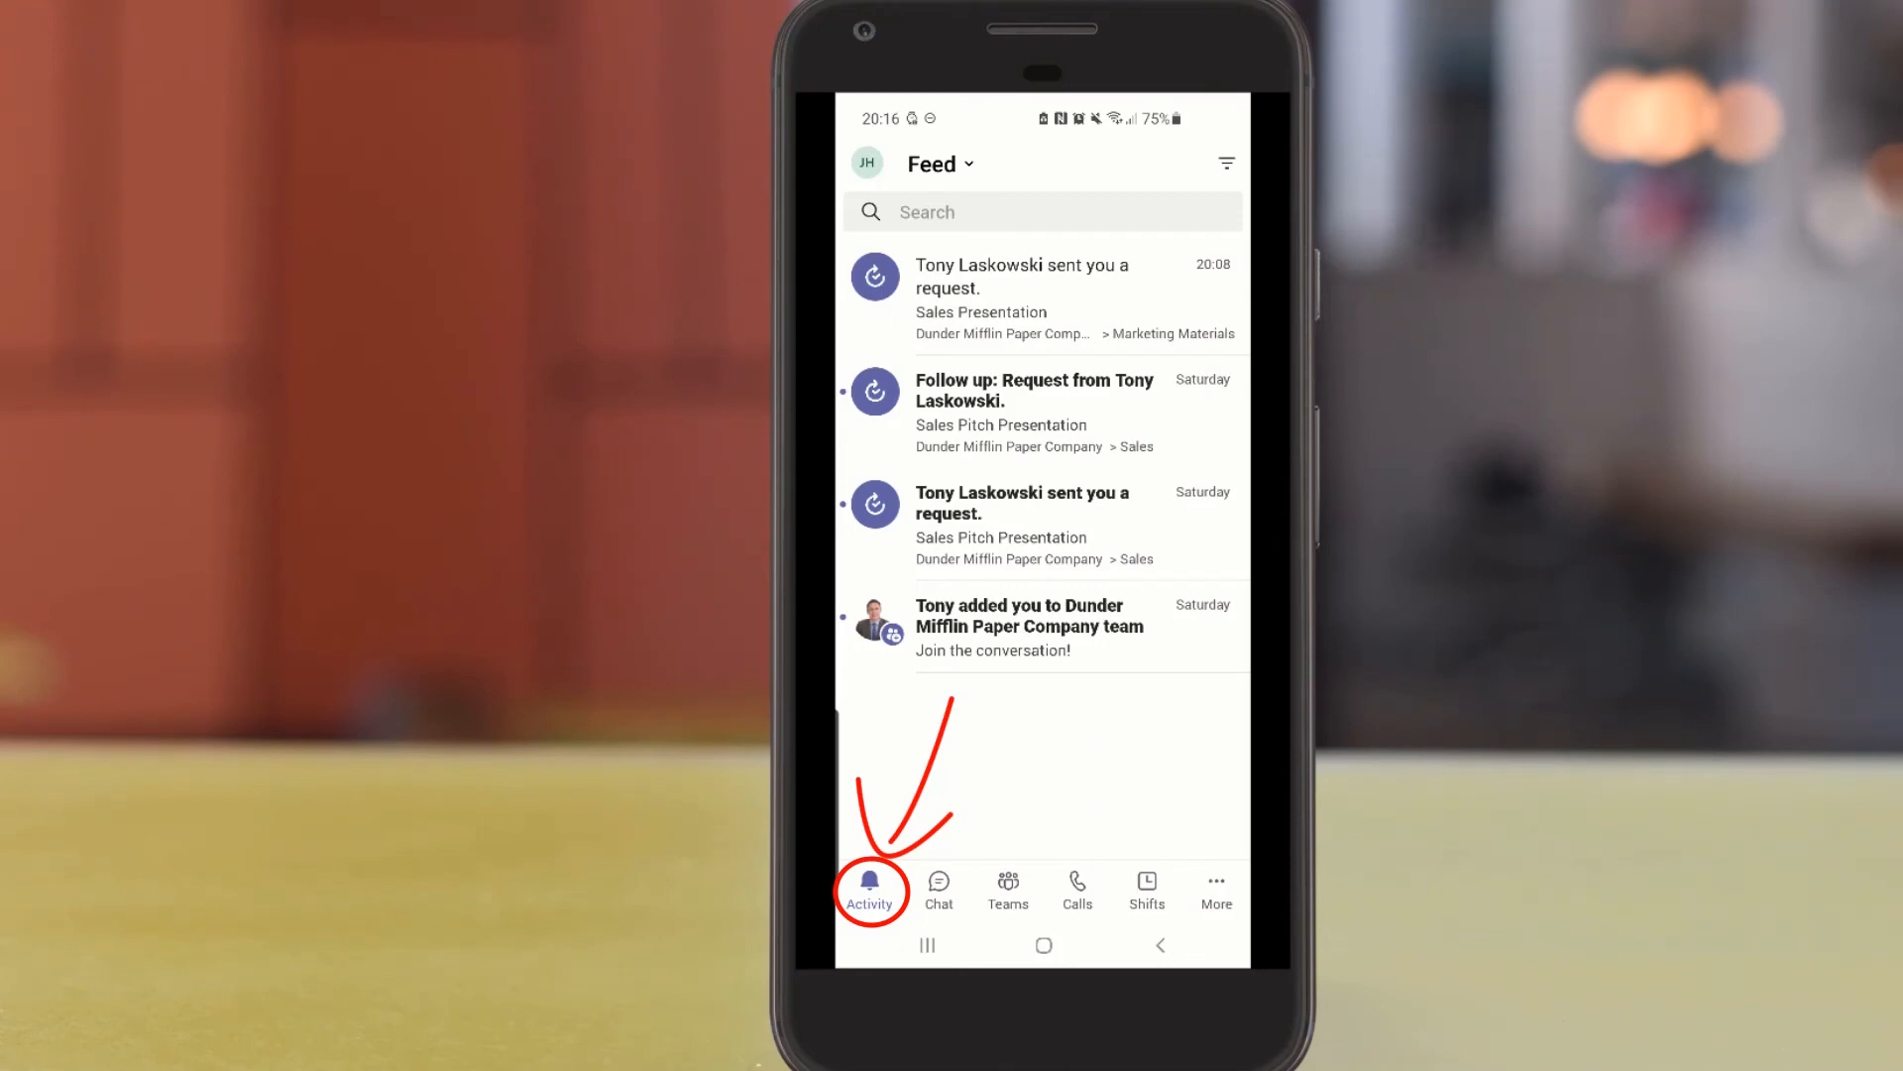
Bring up More apps on the phone to reach Approvals
{"action": "left_click", "coordinate": [1216, 892]}
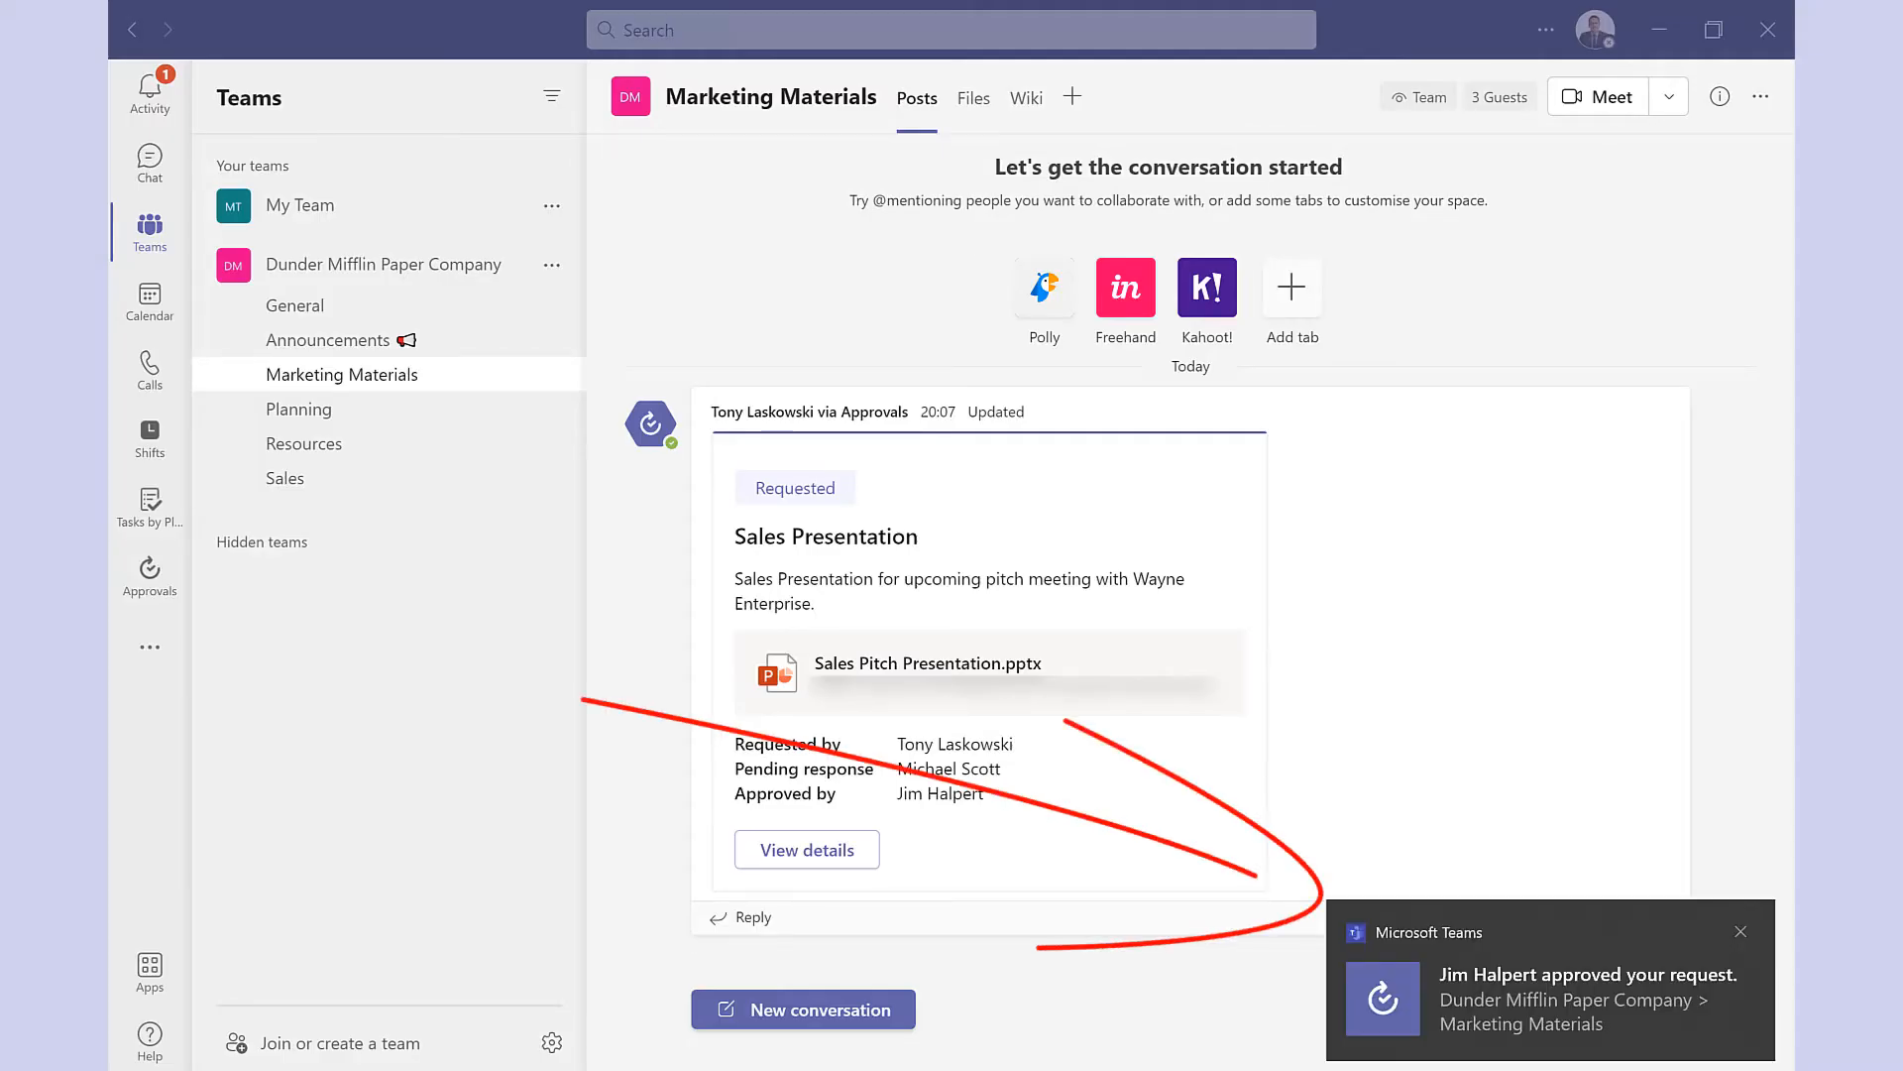
Check who still needs to respond and send a Follow up reminder to the pending approver
{"action": "left_click", "coordinate": [833, 859]}
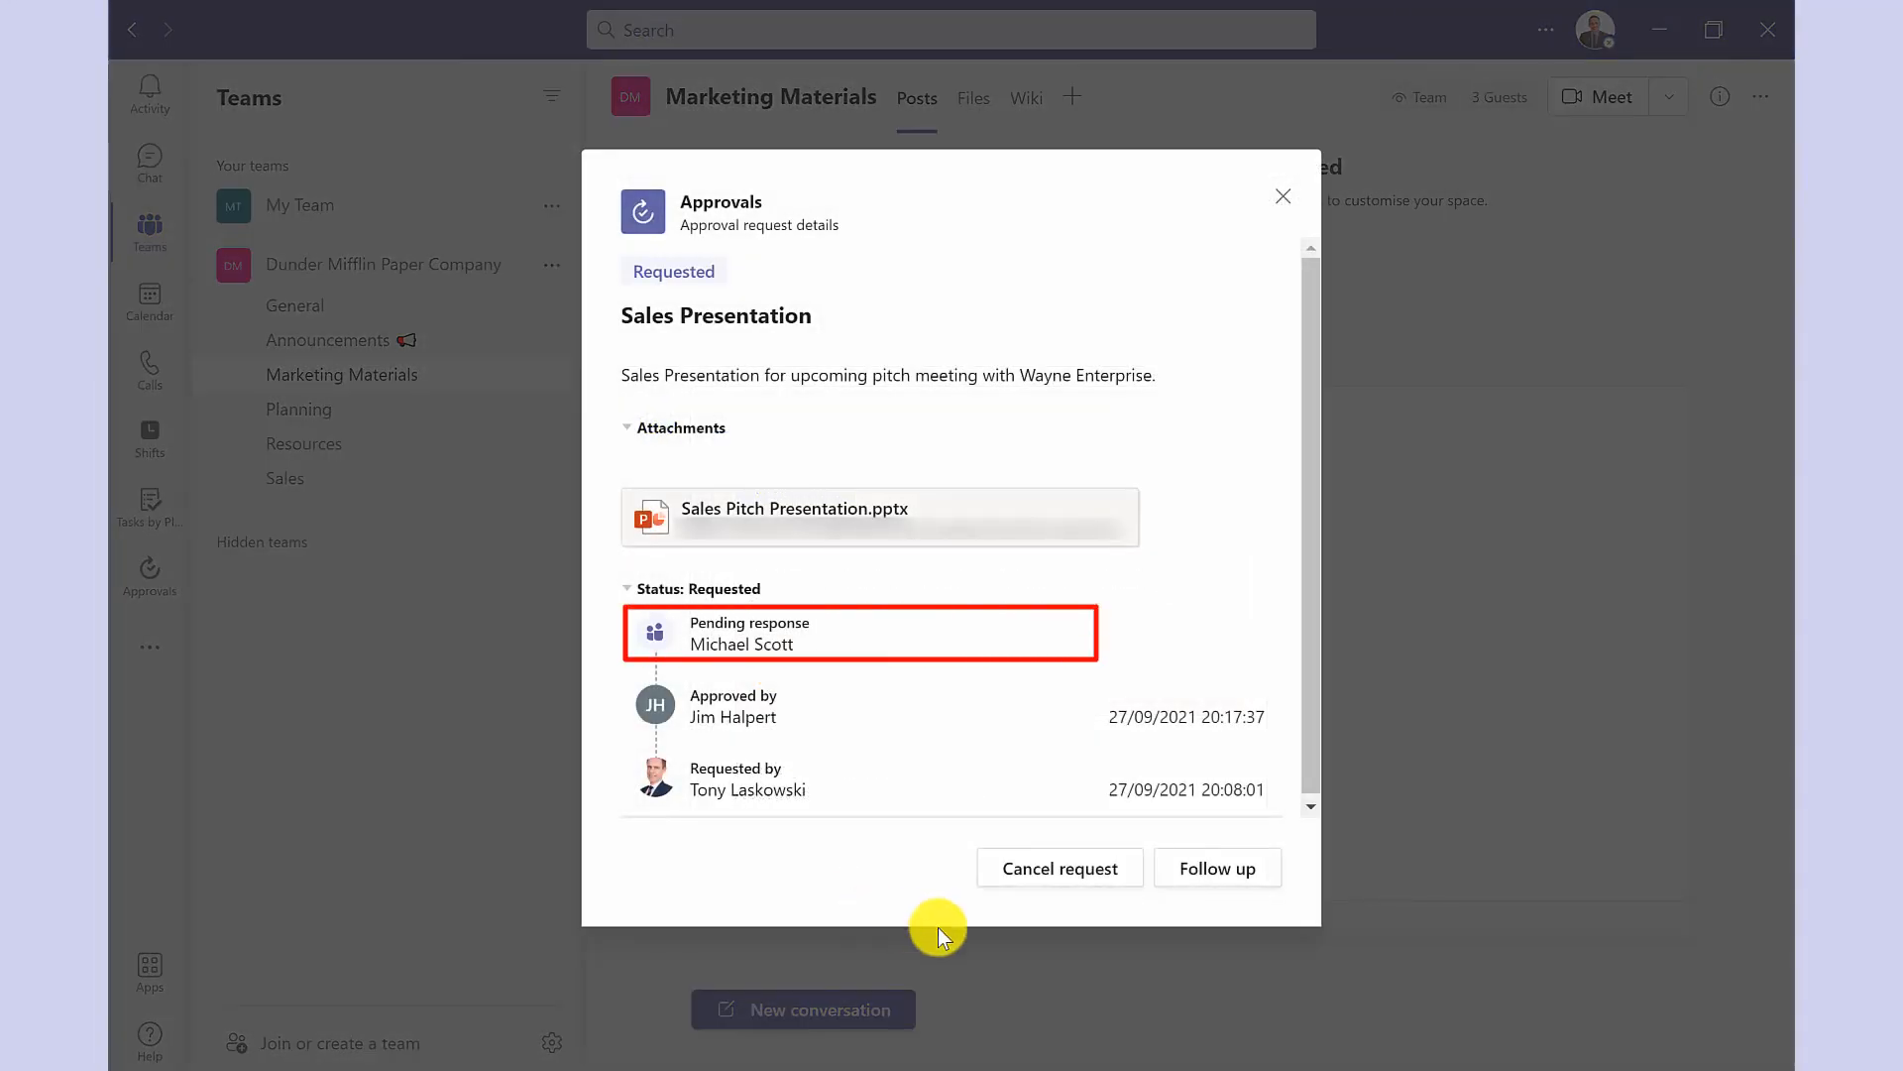
{"action": "left_click", "coordinate": [1183, 881]}
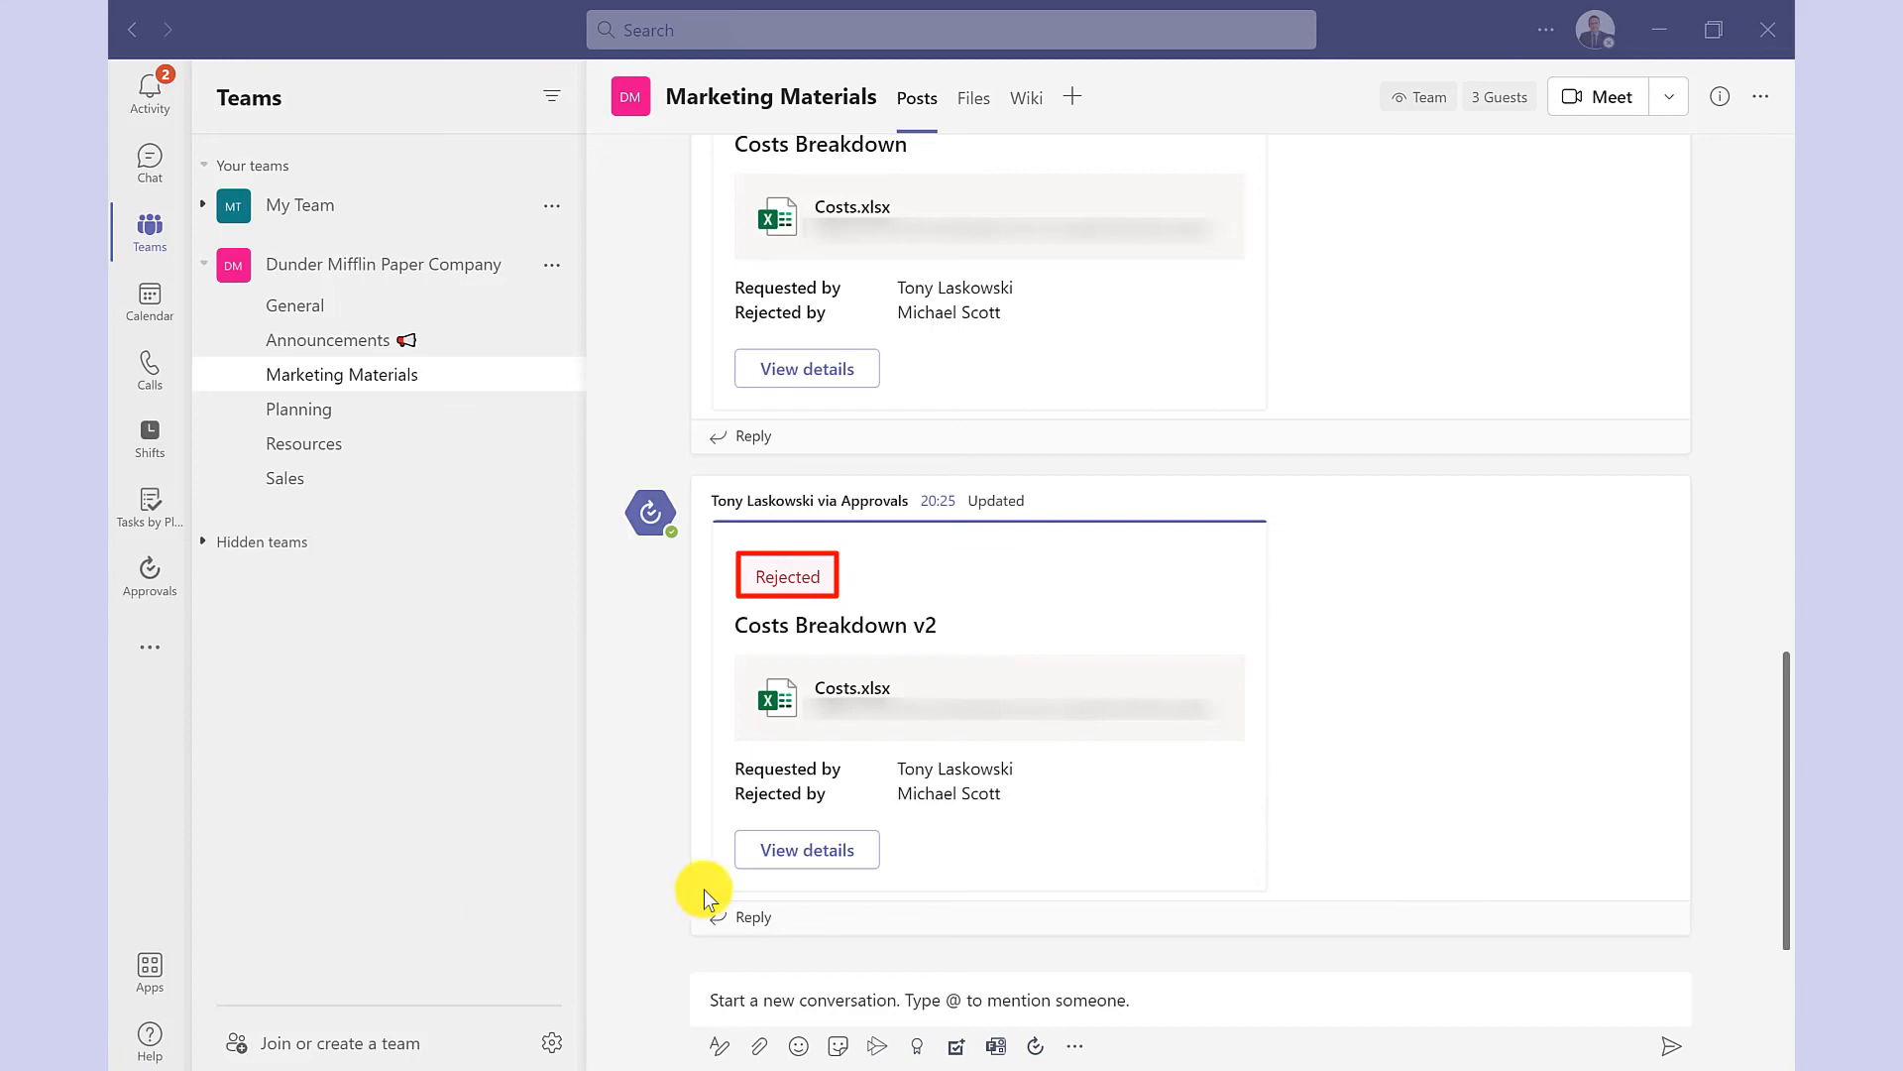
View details of the rejected Costs Breakdown v2 request and its London weighting comment
{"action": "left_click", "coordinate": [788, 850]}
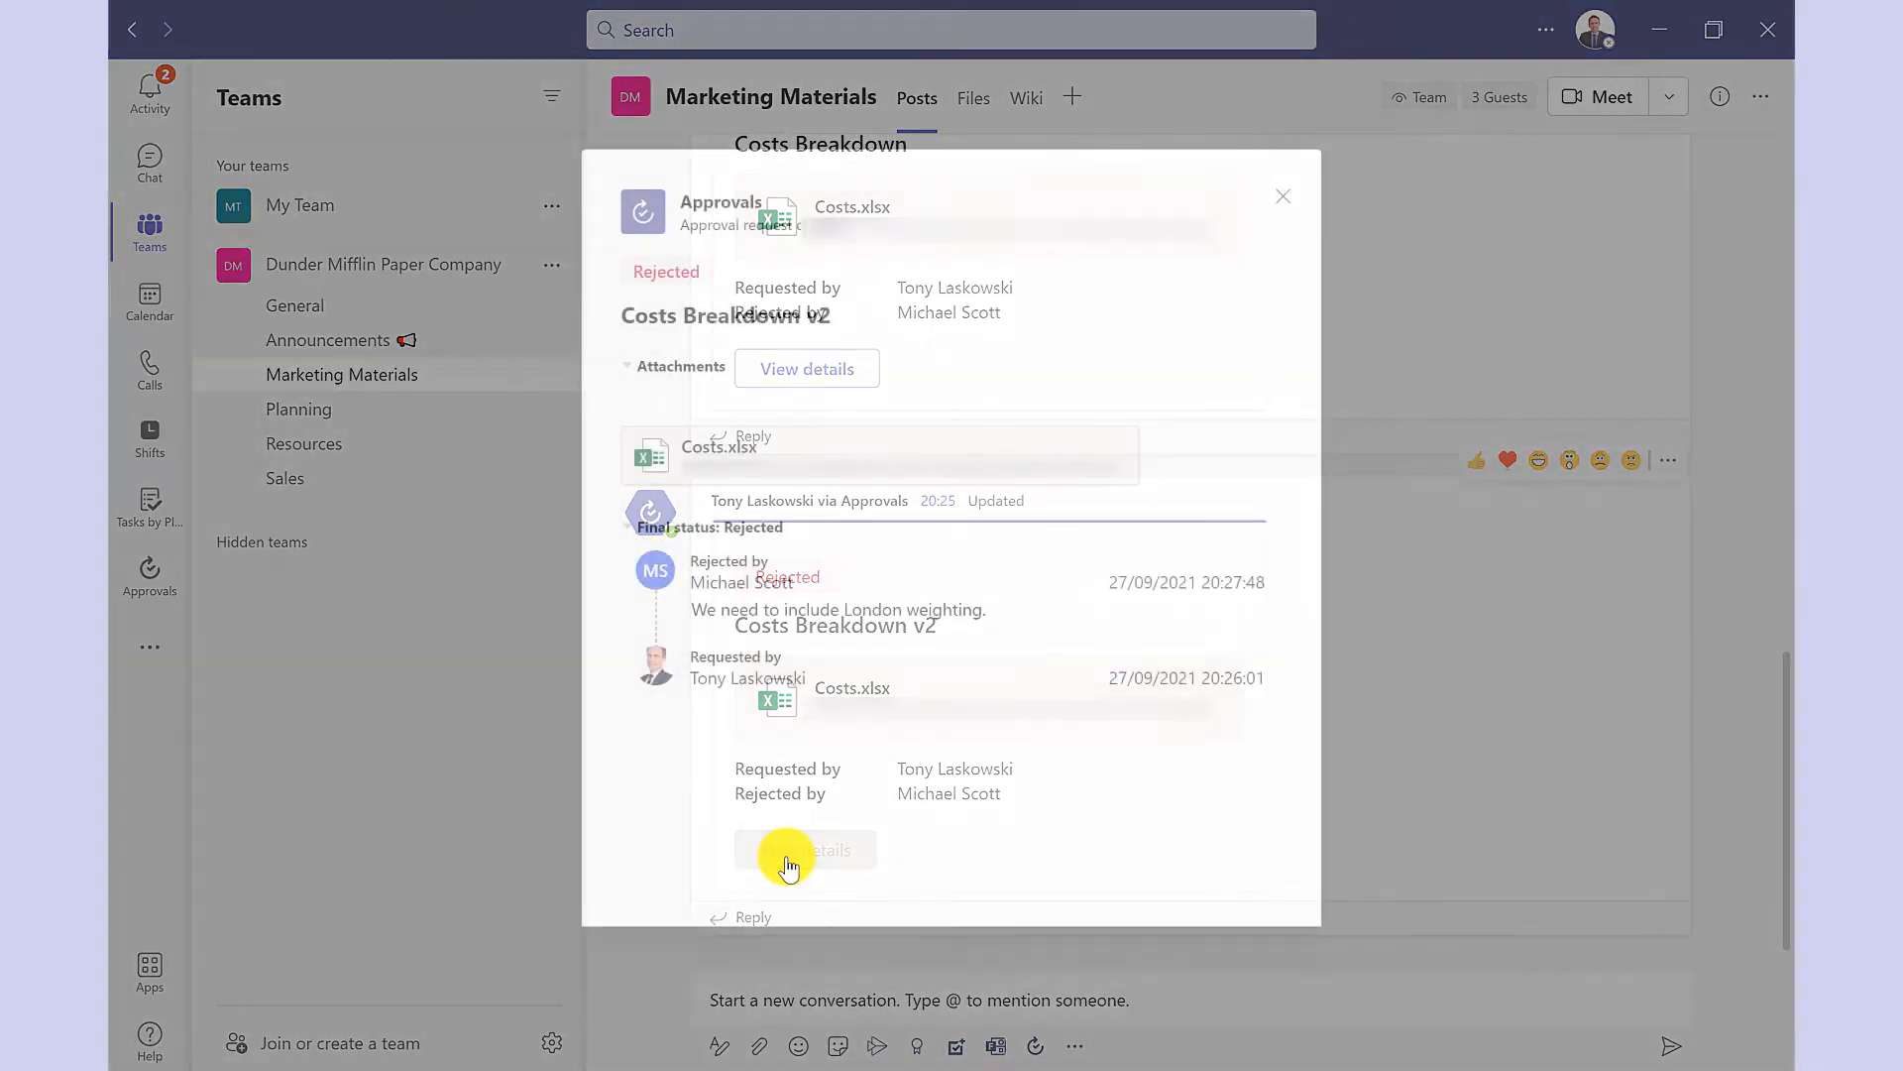